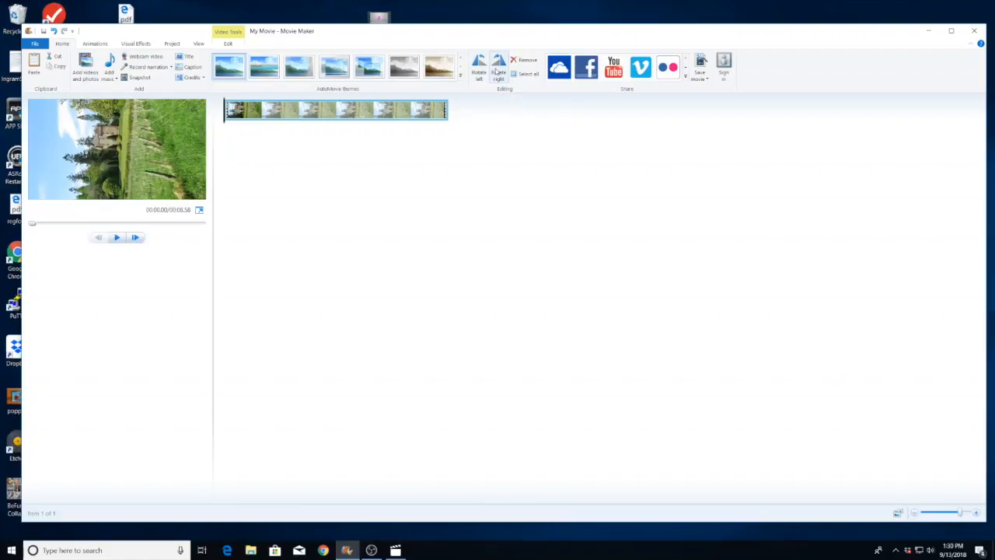
Step: Rotate the sideways video clip right and play it to check its orientation
{"action": "left_click", "coordinate": [498, 71]}
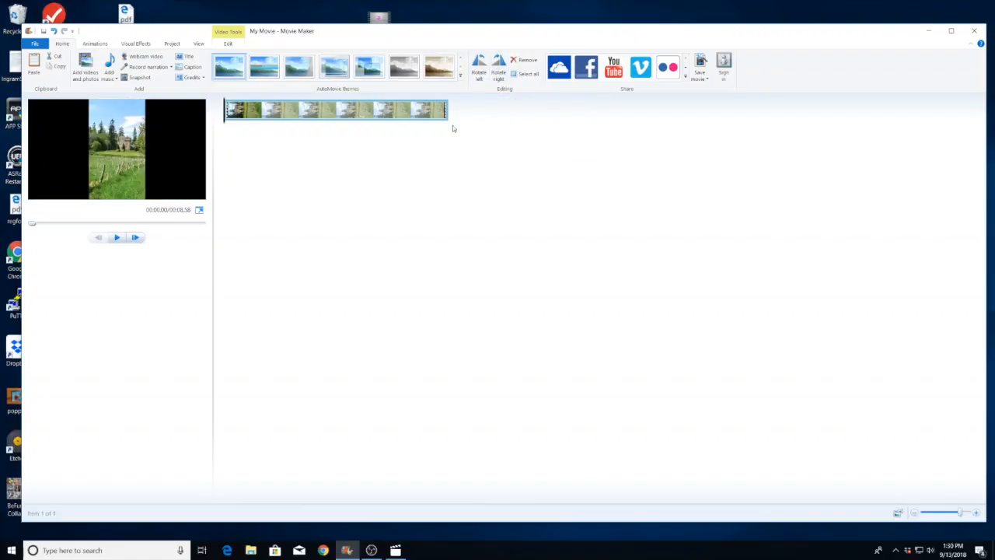
{"action": "left_click", "coordinate": [116, 238]}
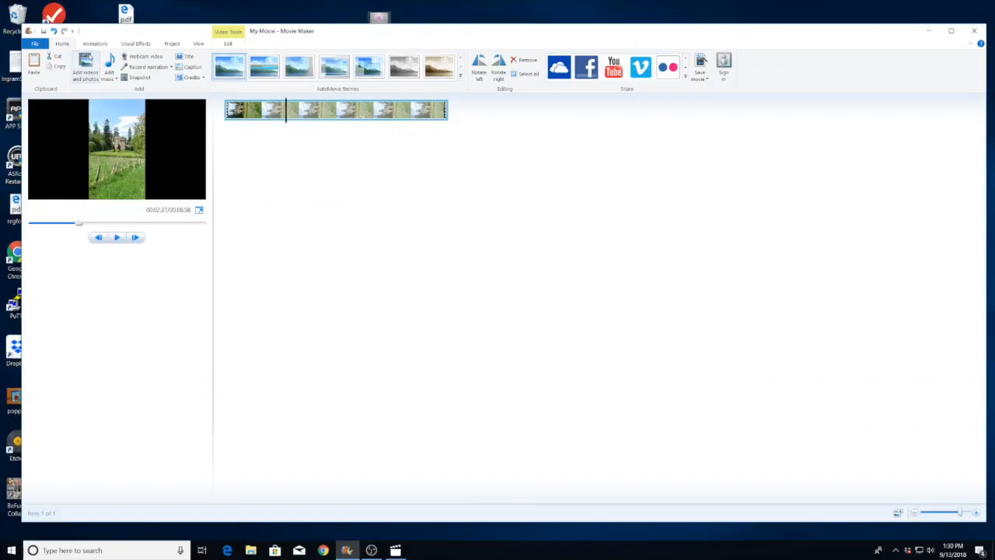
Step: Add the video MVI_1550 from the Scotland1 folder to the movie and play part of it
{"action": "left_click", "coordinate": [86, 75]}
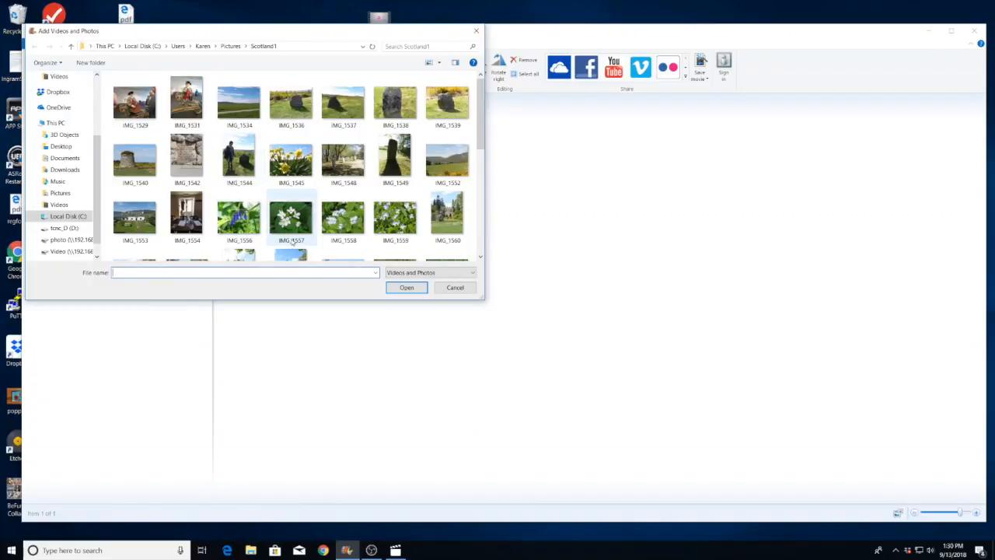
{"action": "scroll", "coordinate": [292, 243], "scroll_direction": "down", "scroll_amount": 5}
{"action": "left_click", "coordinate": [186, 202]}
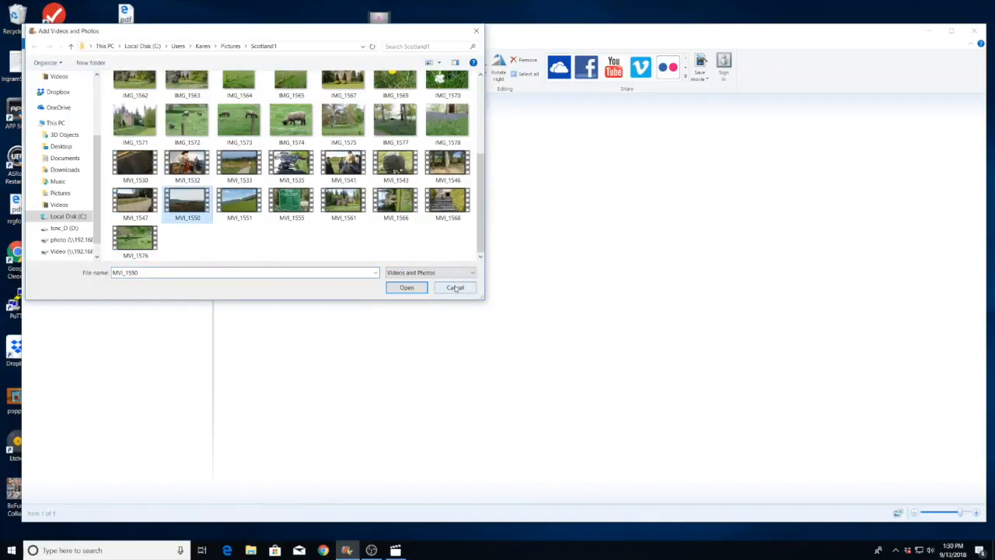
{"action": "left_click", "coordinate": [411, 288]}
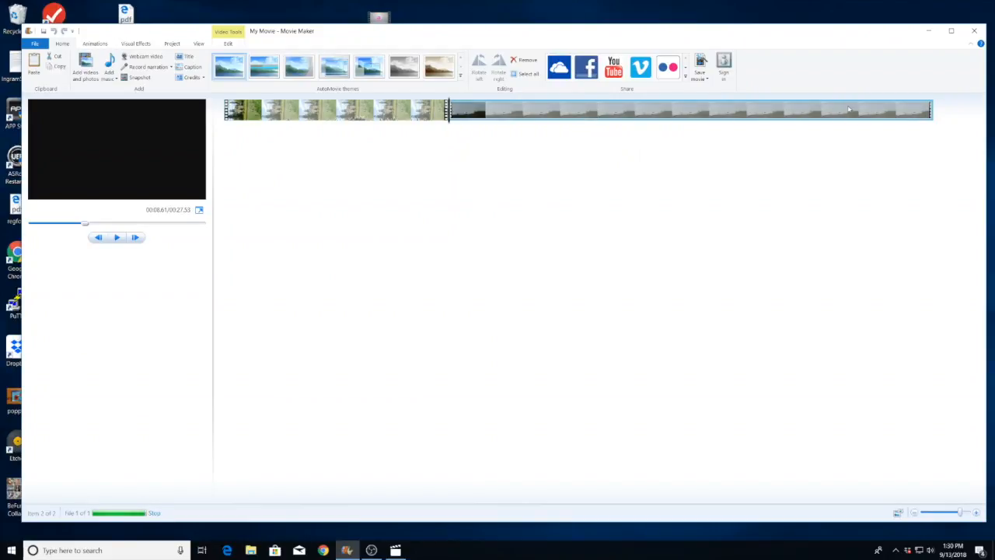
{"action": "left_click", "coordinate": [117, 238]}
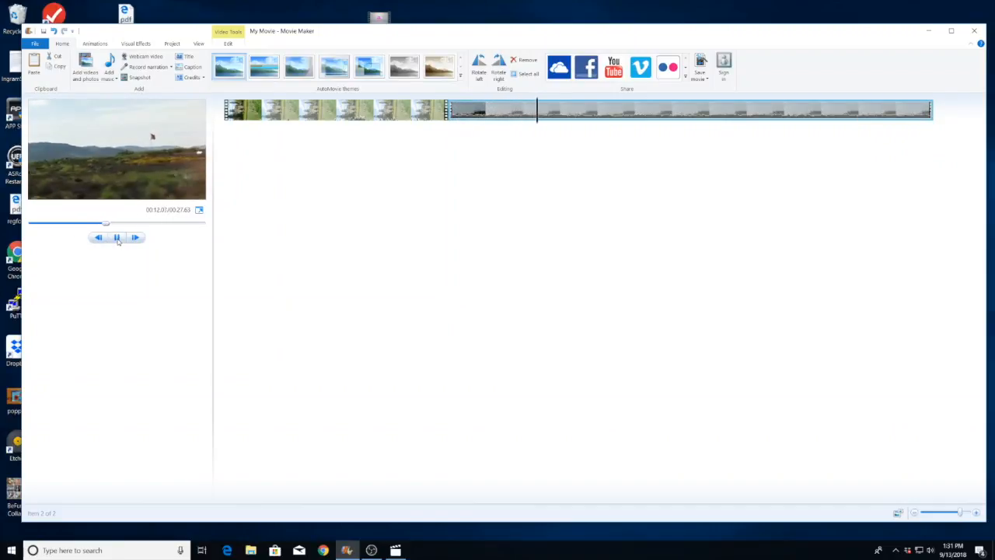
{"action": "left_click", "coordinate": [116, 238]}
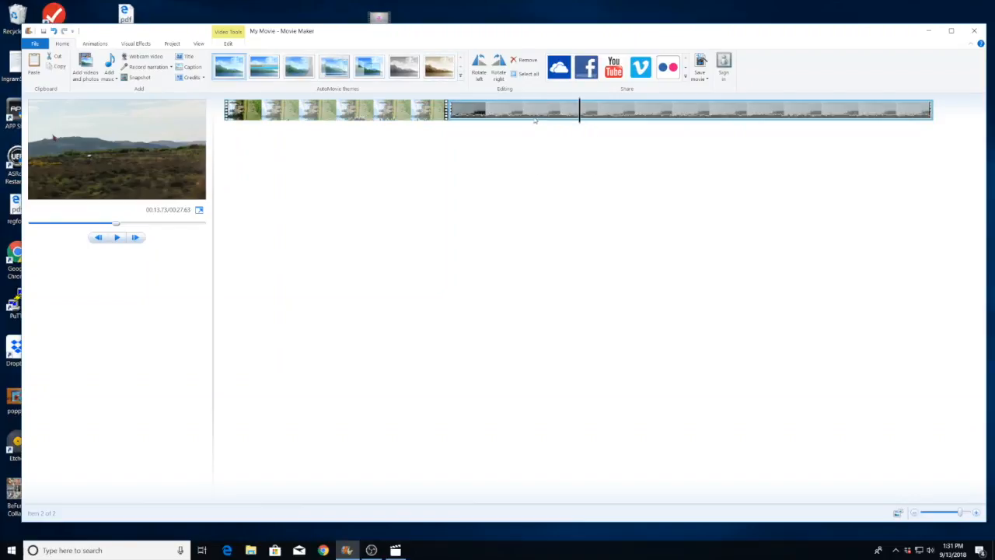
Step: Add the photo IMG_1544 from the Scotland1 folder to the end of the movie and preview it
{"action": "left_click", "coordinate": [87, 73]}
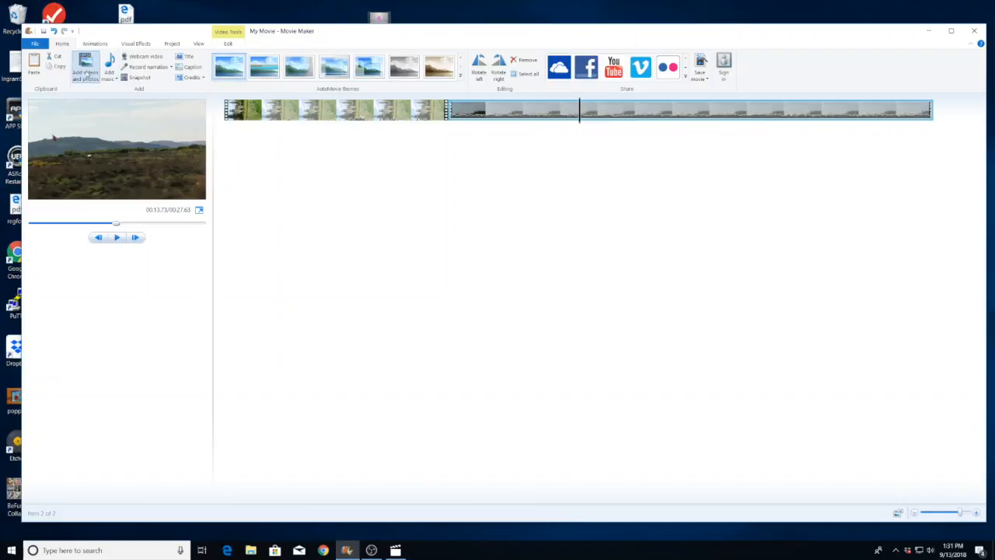
{"action": "left_click", "coordinate": [238, 159]}
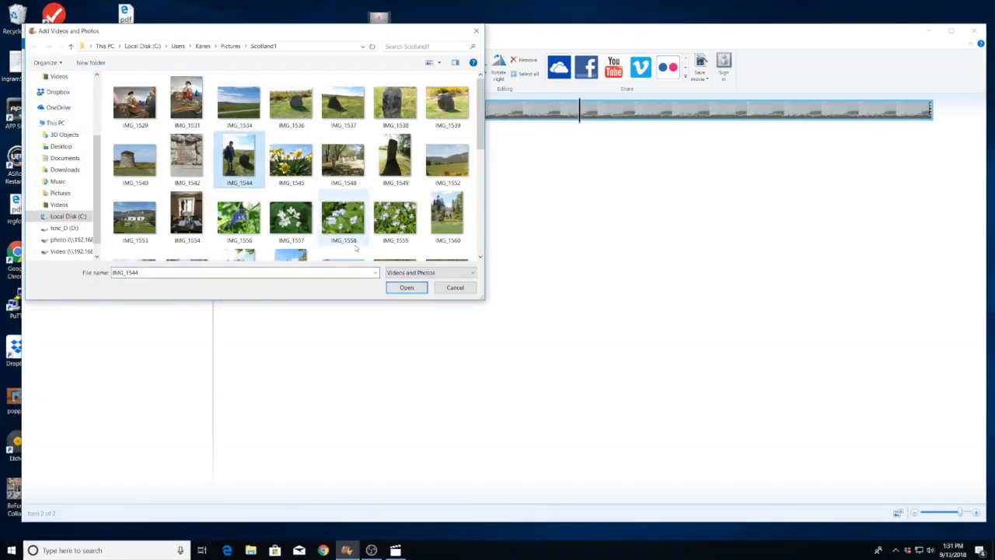
{"action": "left_click", "coordinate": [406, 288]}
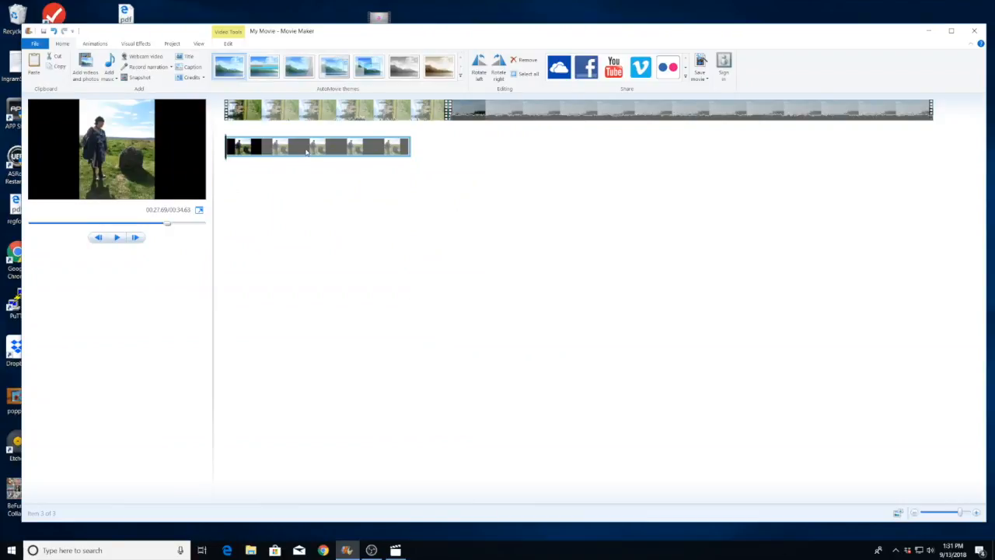
{"action": "left_click", "coordinate": [303, 151]}
{"action": "left_click", "coordinate": [116, 238]}
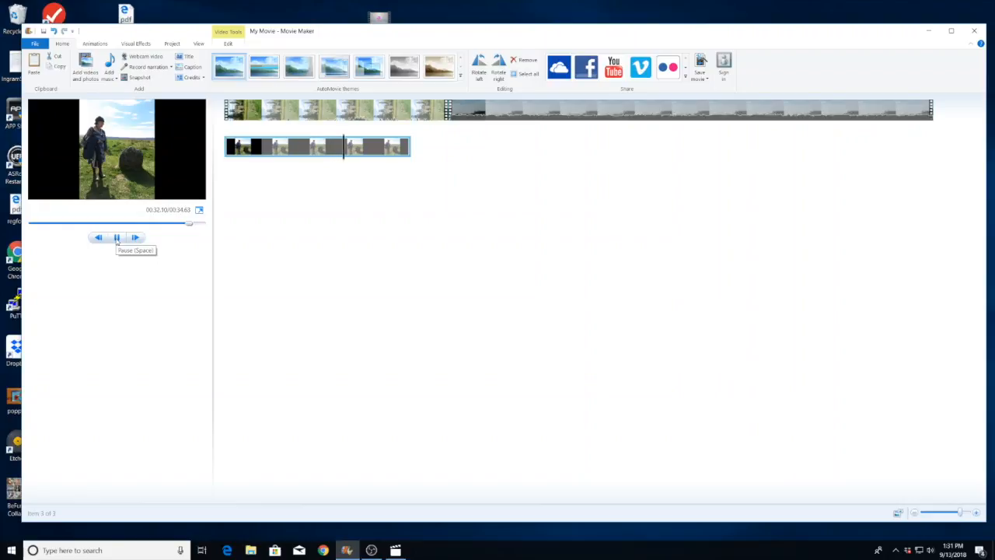
{"action": "left_click", "coordinate": [116, 237]}
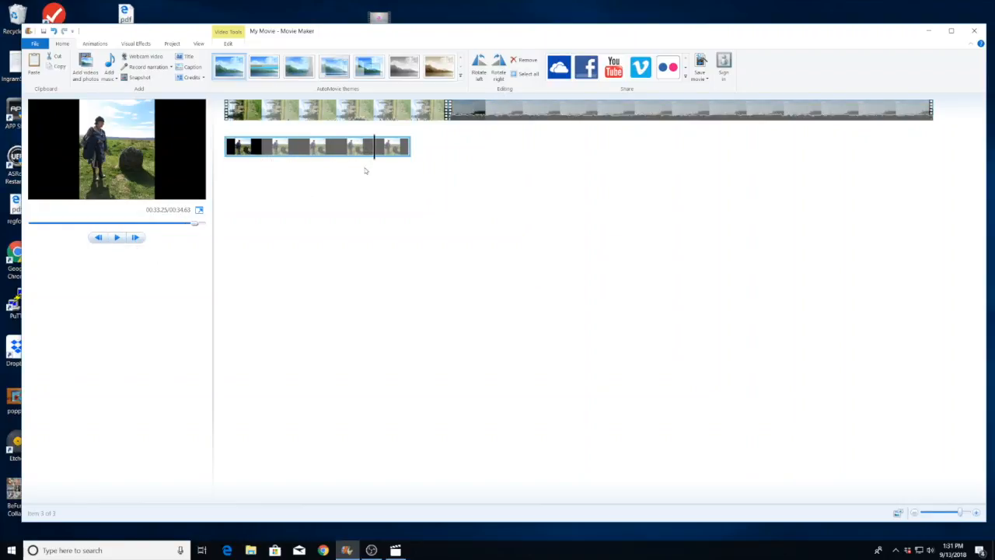
Step: Scrub the playhead across the photo and the MVI_1550 clip to inspect frames at different points
{"action": "left_click_drag", "start_coordinate": [336, 155], "coordinate": [316, 161]}
{"action": "left_click", "coordinate": [476, 109]}
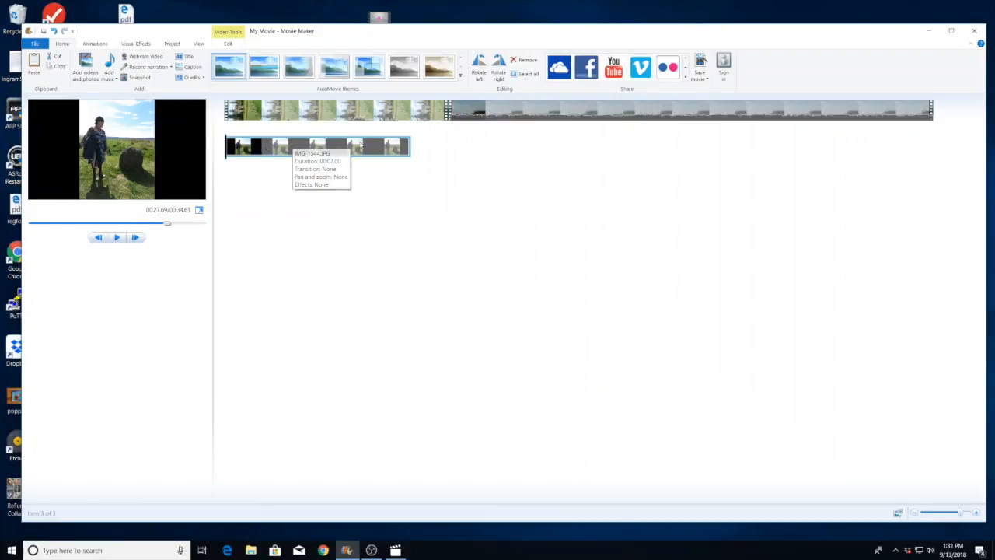
{"action": "left_click", "coordinate": [336, 146]}
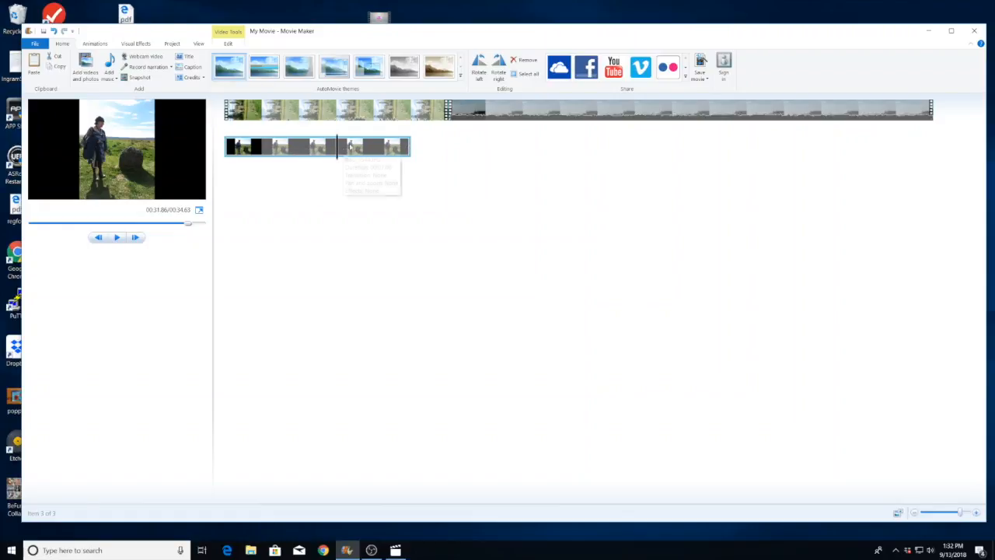
{"action": "left_click", "coordinate": [486, 108]}
{"action": "left_click", "coordinate": [525, 113]}
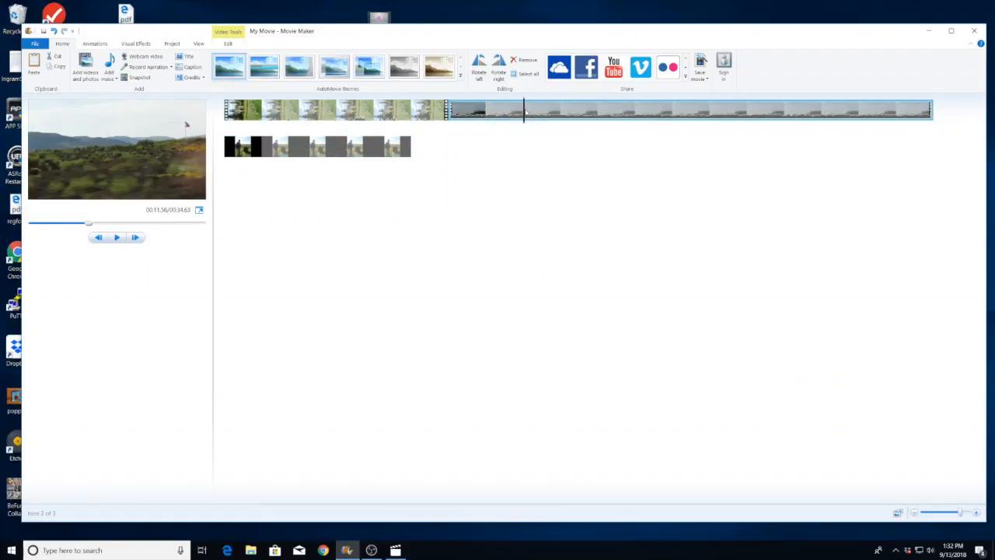
{"action": "left_click", "coordinate": [563, 112]}
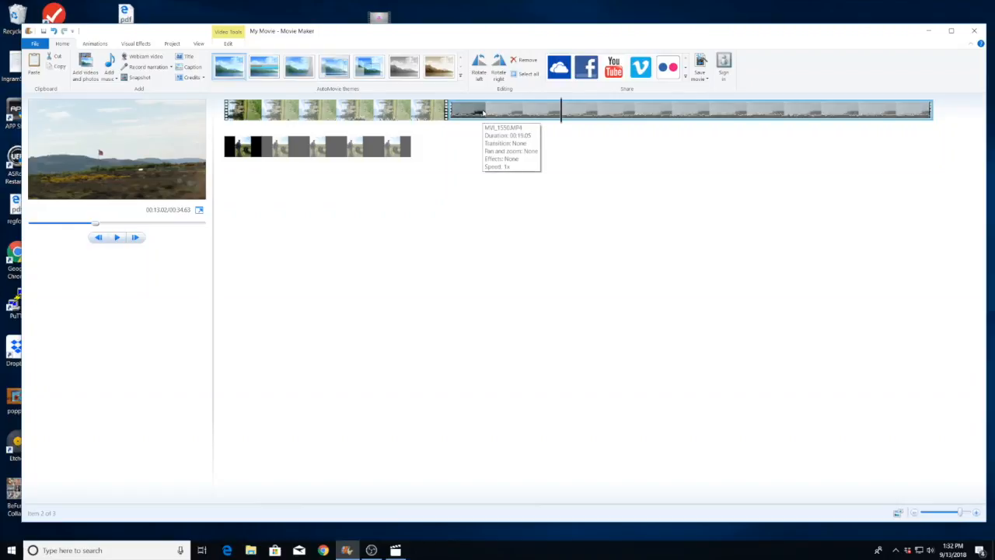
Step: Split the MVI_1550 clip at 00:10.10 and move its opening piece to the end of the timeline, after the photo
{"action": "left_click", "coordinate": [487, 111]}
{"action": "left_click", "coordinate": [487, 112]}
{"action": "right_click", "coordinate": [486, 113]}
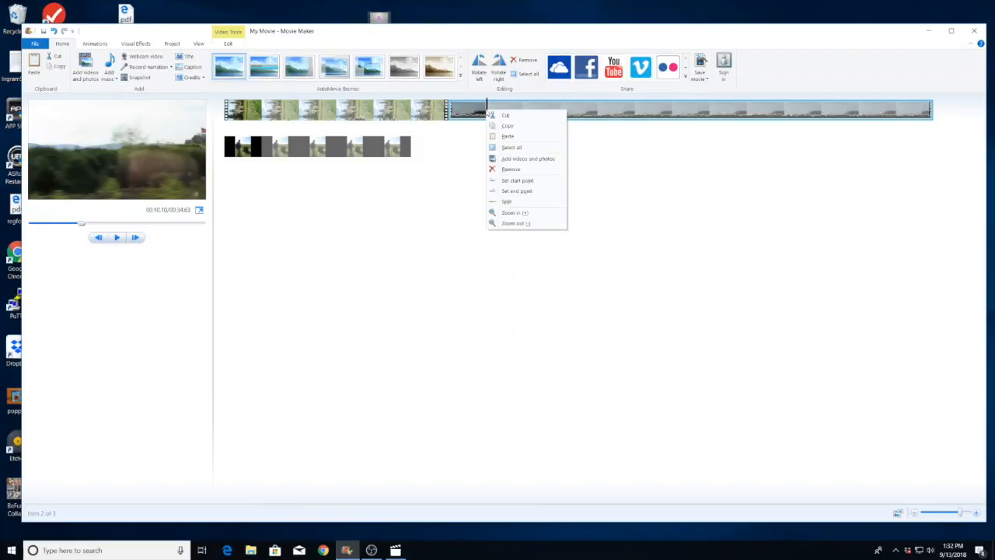
{"action": "left_click", "coordinate": [508, 202]}
{"action": "left_click_drag", "start_coordinate": [466, 110], "coordinate": [436, 170]}
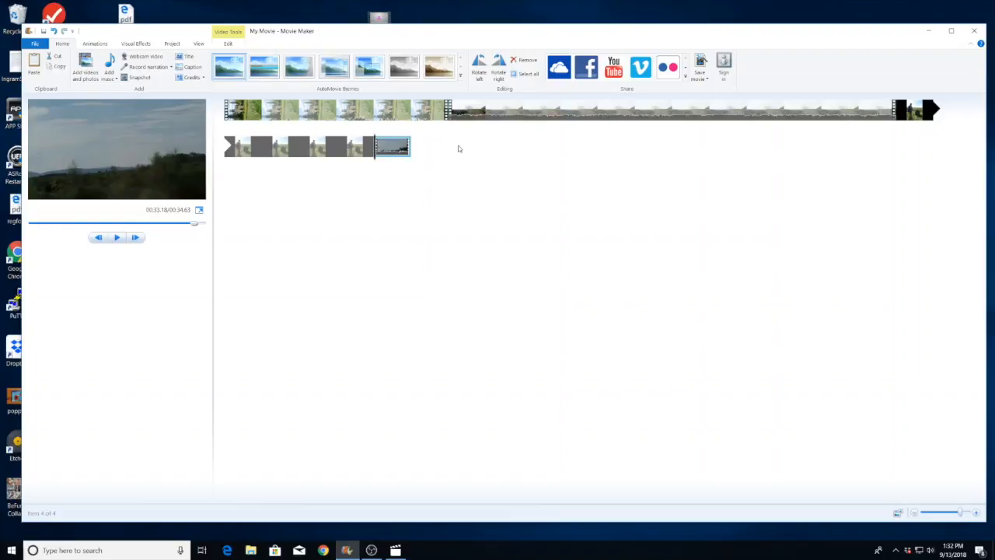
{"action": "left_click", "coordinate": [482, 110]}
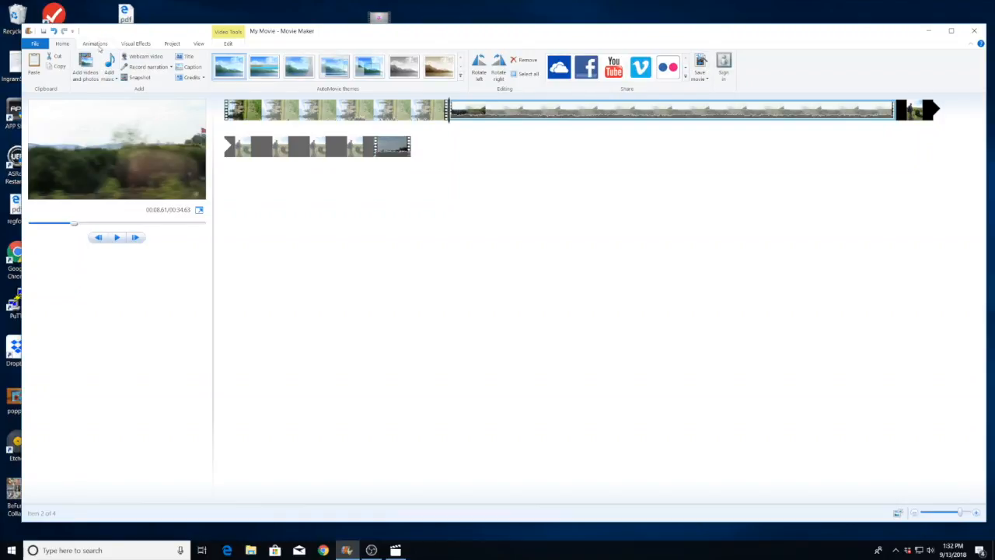
{"action": "left_click", "coordinate": [201, 44]}
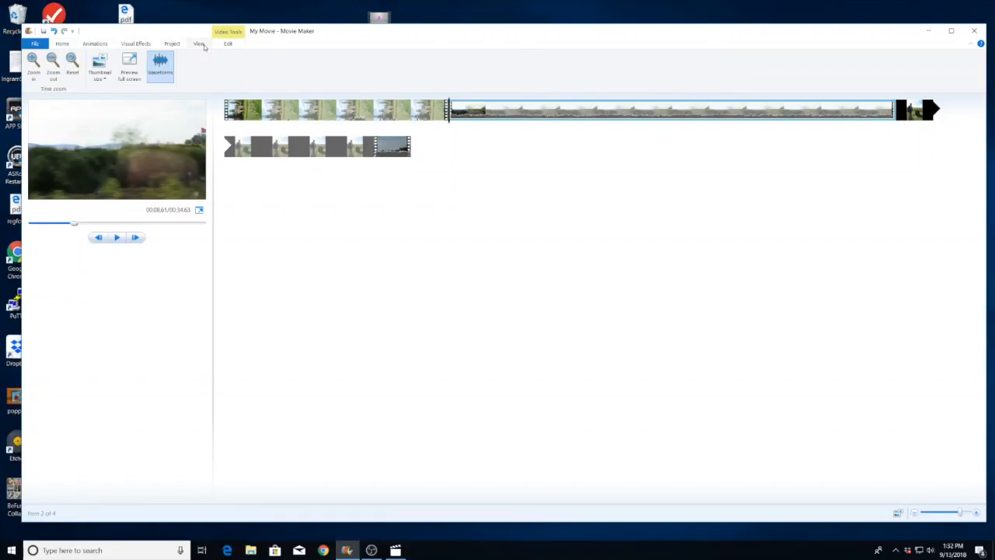
{"action": "left_click", "coordinate": [99, 43]}
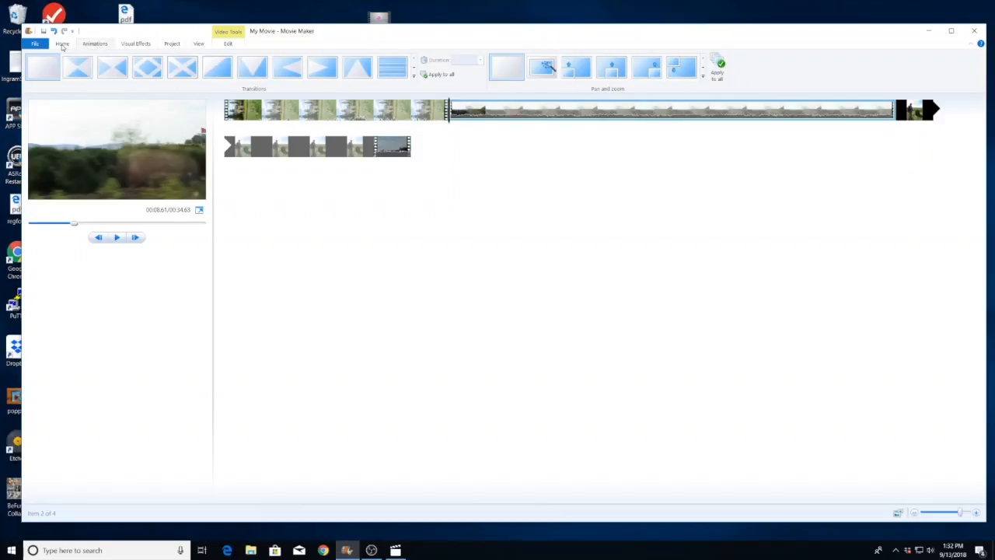
{"action": "left_click", "coordinate": [62, 44]}
{"action": "left_click", "coordinate": [94, 44]}
{"action": "left_click", "coordinate": [60, 44]}
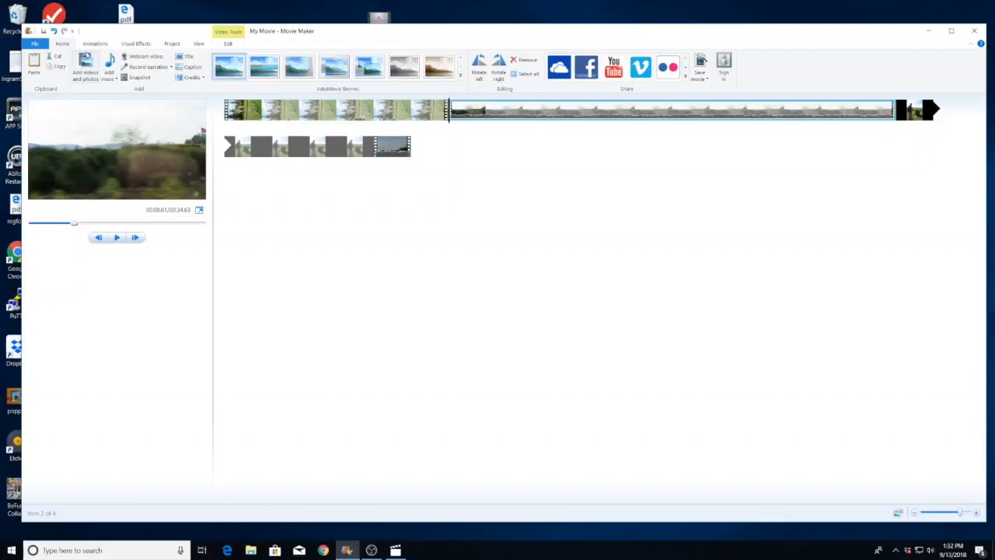
{"action": "left_click", "coordinate": [34, 44]}
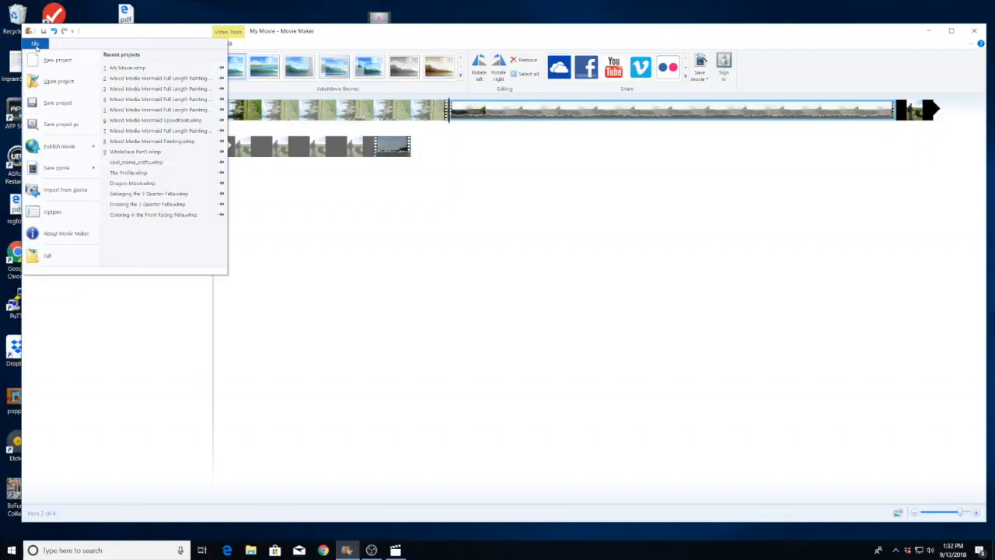
{"action": "left_click", "coordinate": [36, 44]}
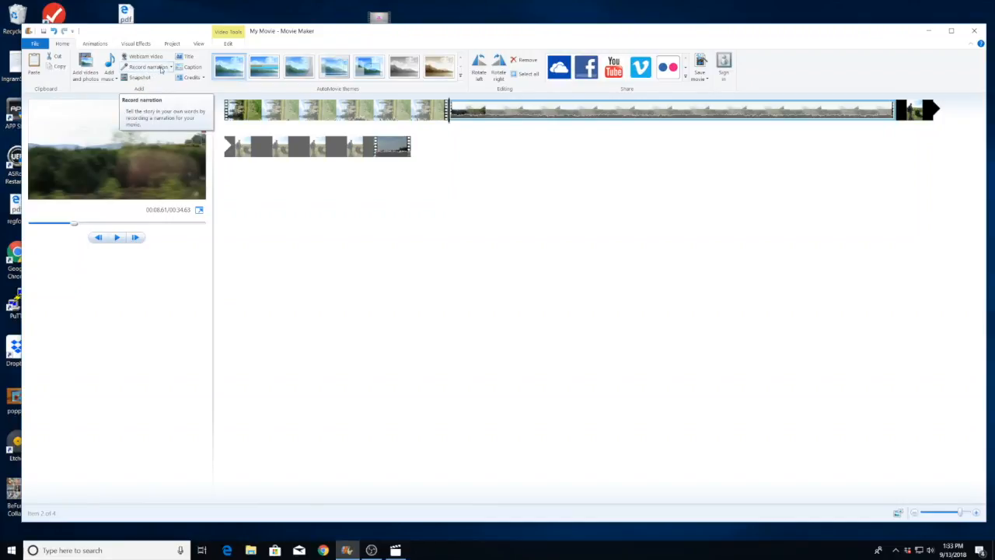
{"action": "left_click", "coordinate": [115, 240]}
{"action": "left_click", "coordinate": [150, 67]}
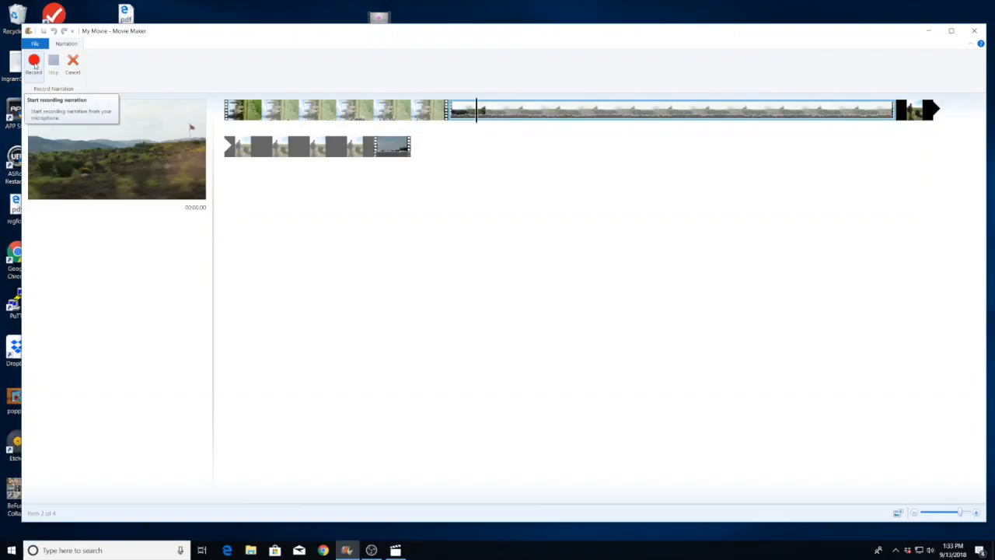
{"action": "left_click", "coordinate": [70, 62]}
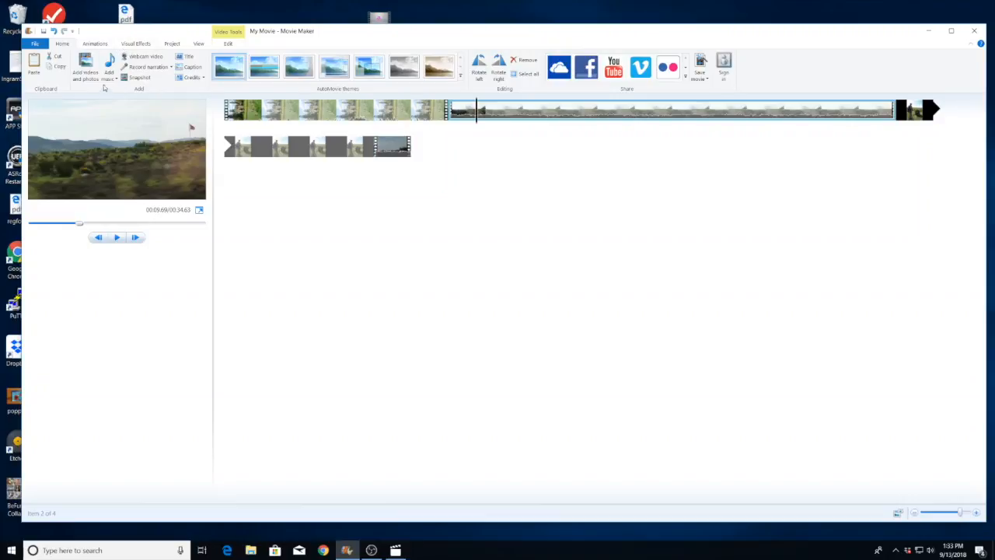
Step: Add the track Viennese Worlds (1) from Downloads as music starting at the 00:13.02 point and play back a few seconds
{"action": "left_click", "coordinate": [112, 78]}
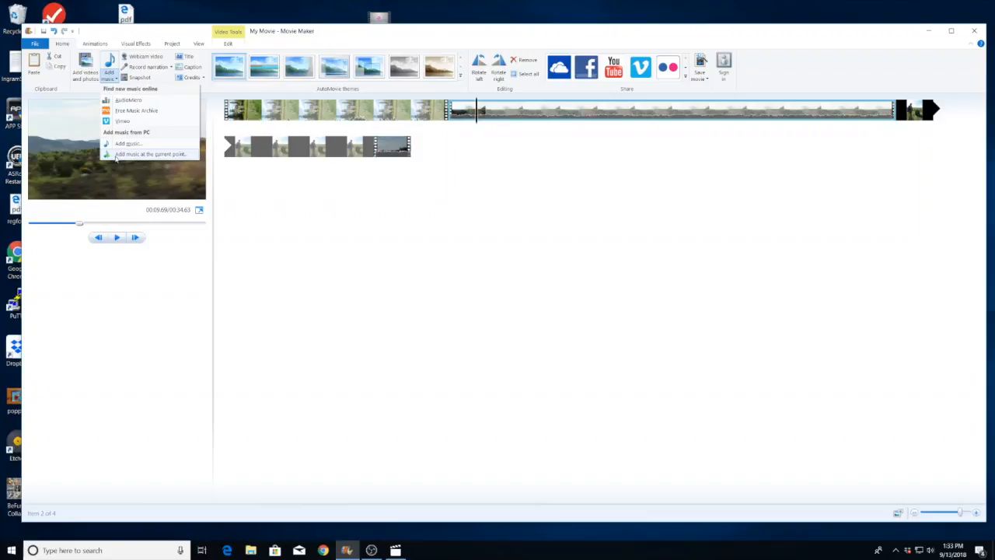
{"action": "left_click", "coordinate": [487, 114]}
{"action": "left_click", "coordinate": [523, 114]}
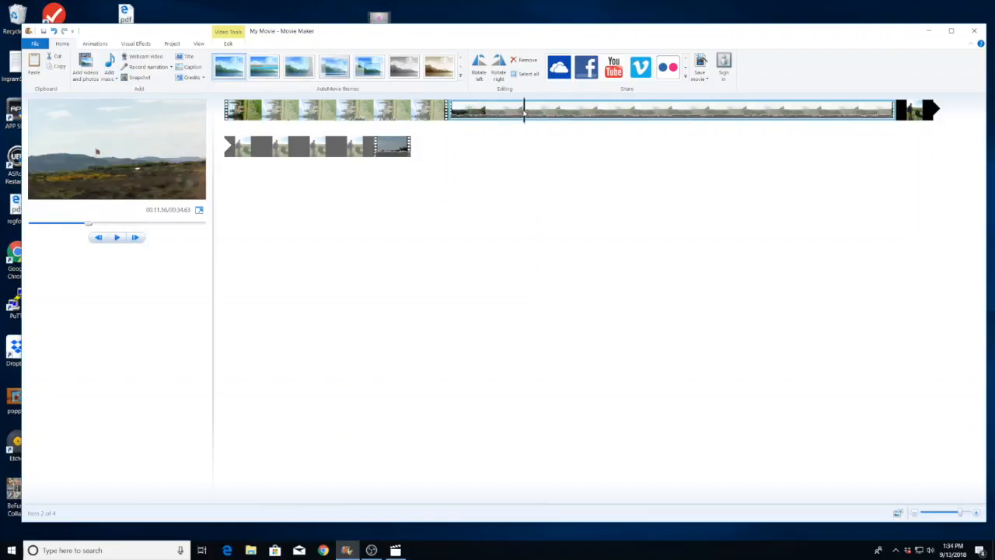
{"action": "key", "text": "Right"}
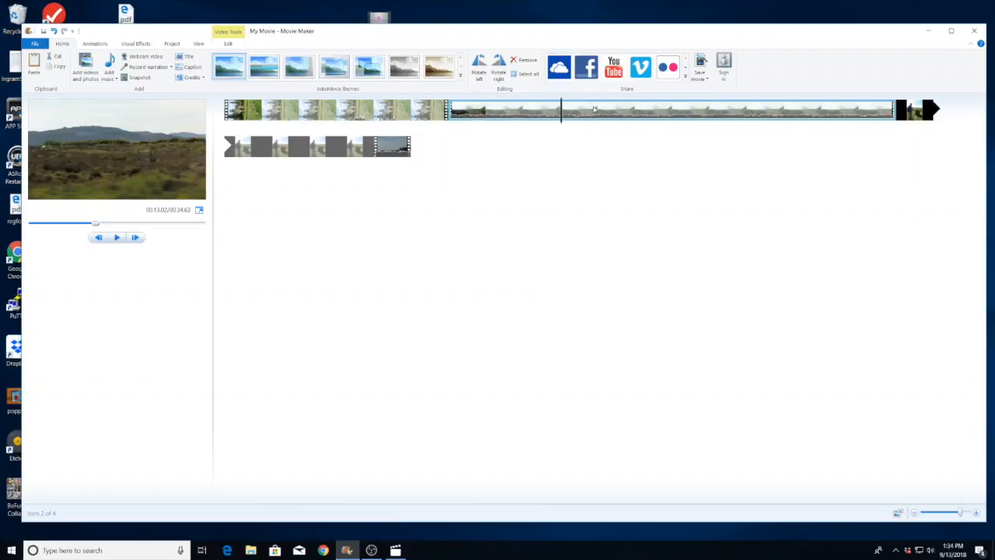
{"action": "left_click", "coordinate": [109, 76]}
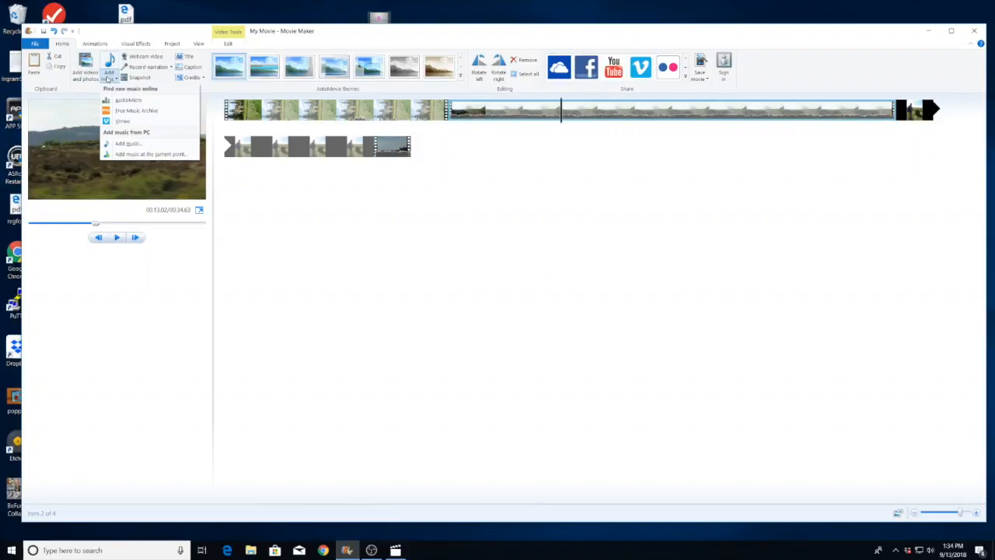
{"action": "left_click", "coordinate": [136, 147]}
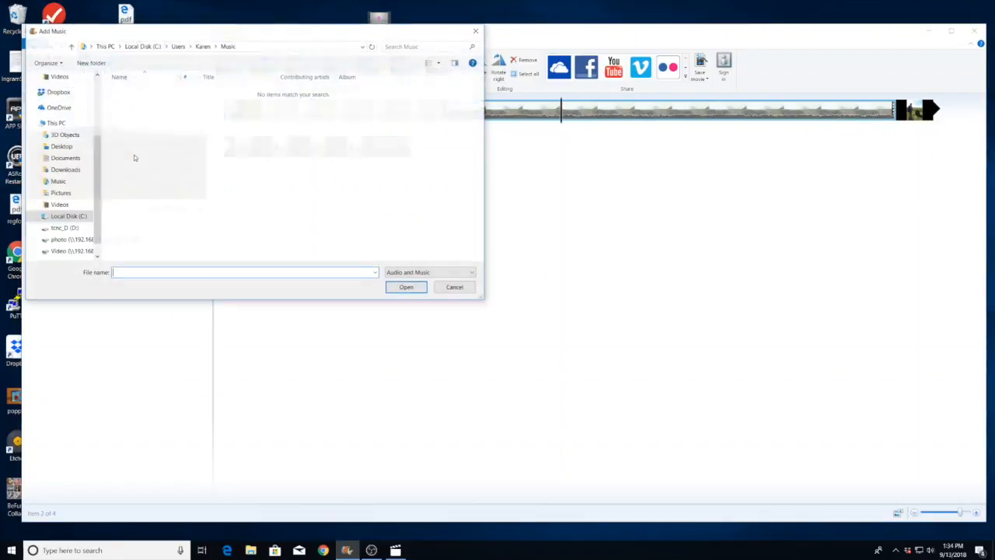
{"action": "left_click", "coordinate": [65, 171]}
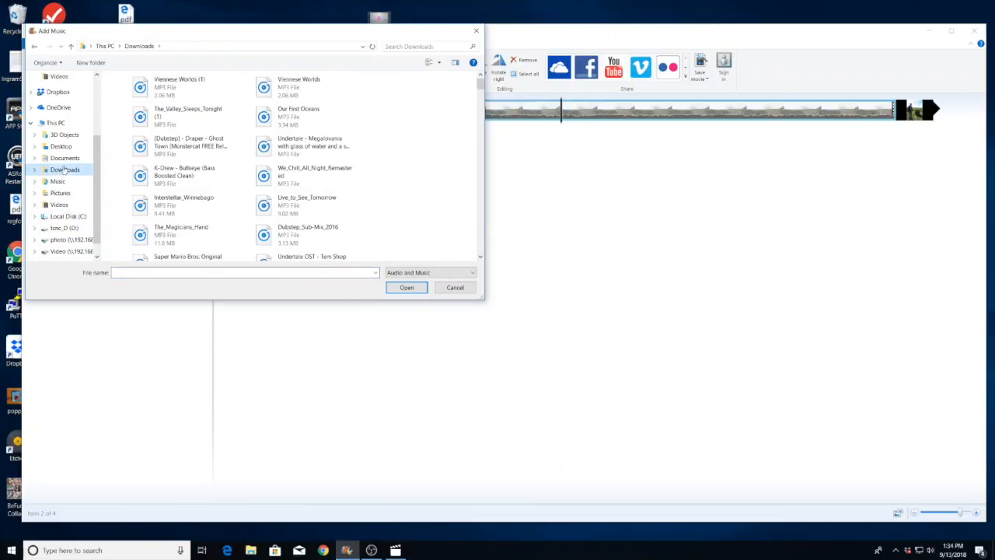
{"action": "double_click", "coordinate": [179, 91]}
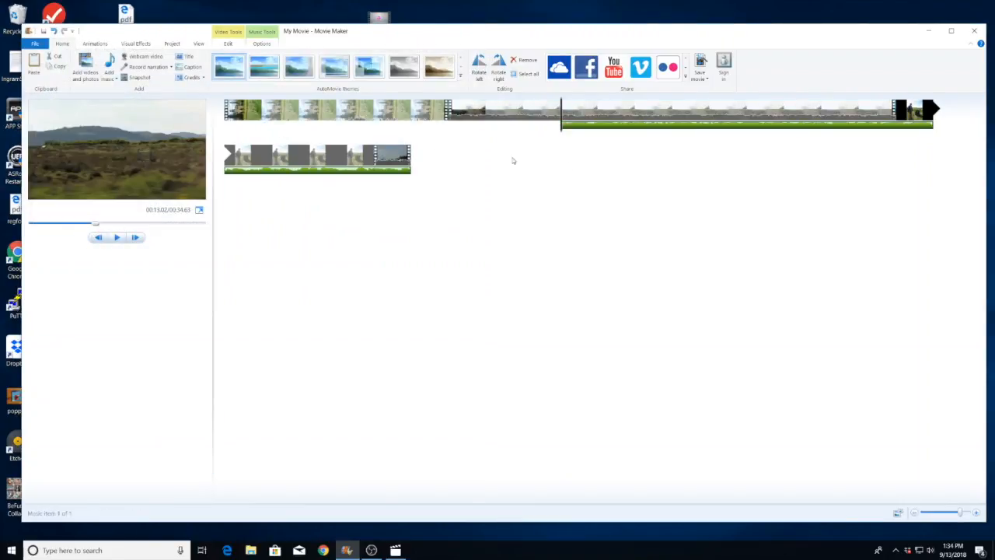
{"action": "left_click", "coordinate": [117, 237]}
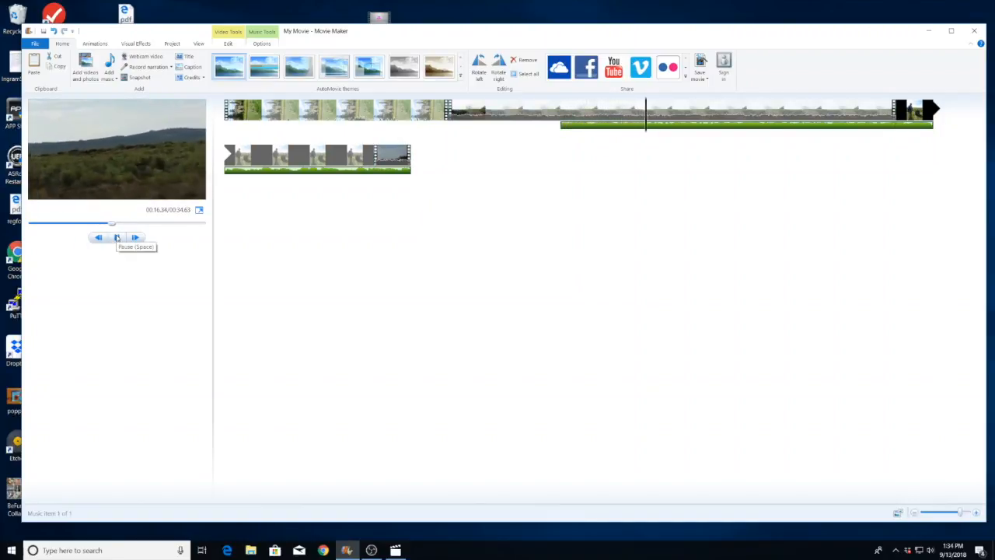
{"action": "left_click", "coordinate": [118, 237]}
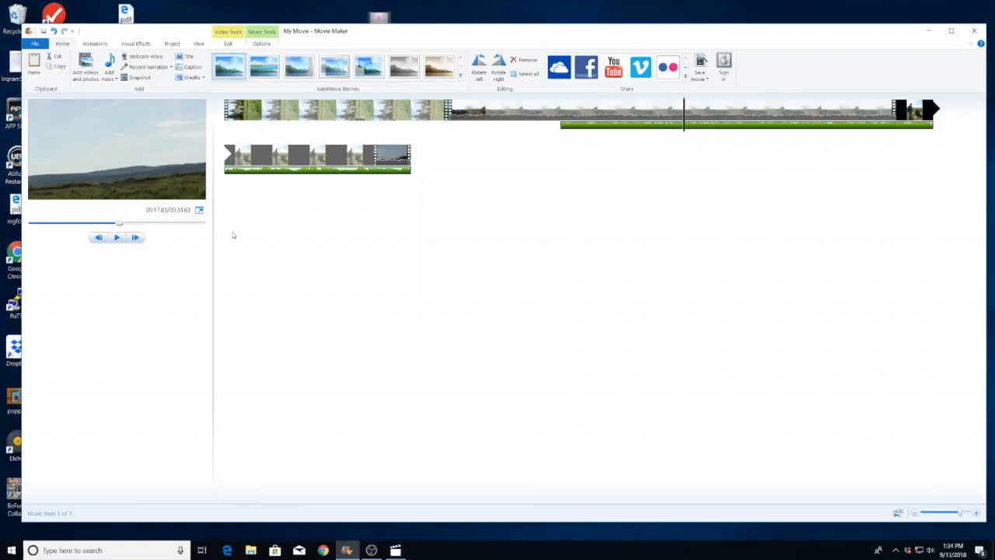
Step: Raise the volume of the background music and play back a few seconds to check the level
{"action": "right_click", "coordinate": [581, 115]}
{"action": "key", "text": "Escape"}
{"action": "left_click", "coordinate": [262, 33]}
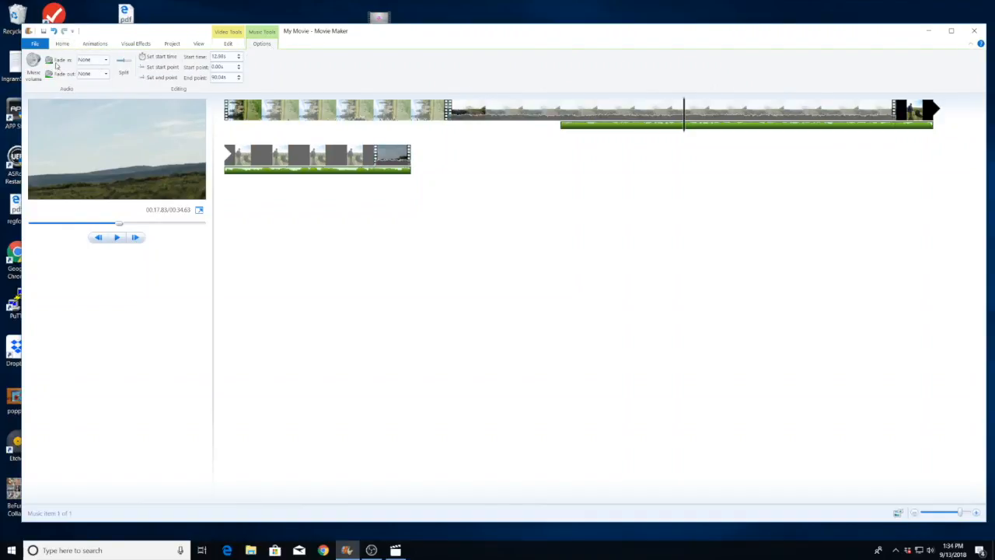
{"action": "left_click", "coordinate": [107, 62]}
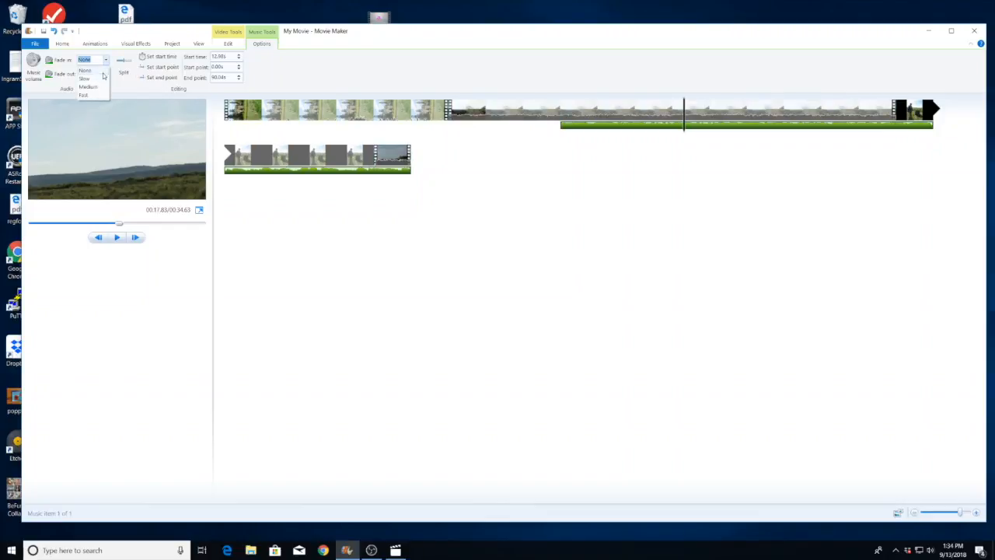
{"action": "left_click", "coordinate": [33, 65]}
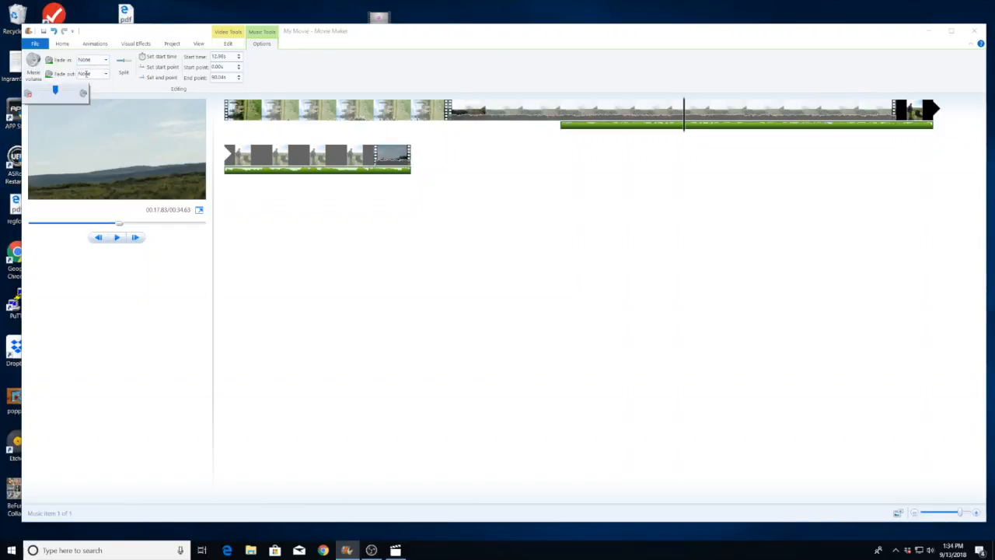
{"action": "left_click", "coordinate": [33, 64]}
{"action": "mouse_move", "coordinate": [55, 90]}
{"action": "left_mouse_down"}
{"action": "mouse_move", "coordinate": [82, 90]}
{"action": "mouse_move", "coordinate": [71, 90]}
{"action": "left_mouse_up"}
{"action": "left_click", "coordinate": [117, 239]}
{"action": "left_click", "coordinate": [117, 238]}
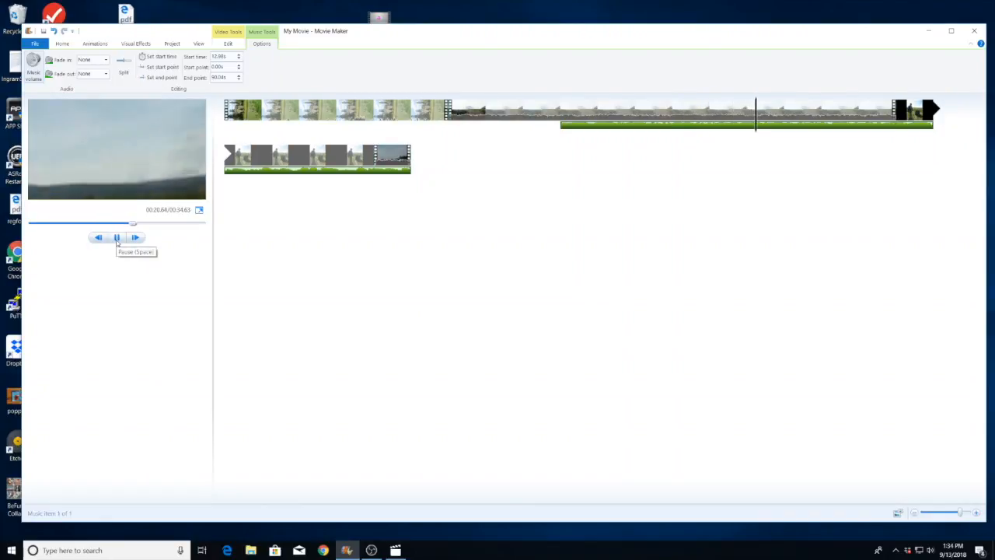
{"action": "left_click", "coordinate": [114, 234]}
Step: Lower the background music volume to near the quiet end of its range
{"action": "left_click", "coordinate": [37, 75]}
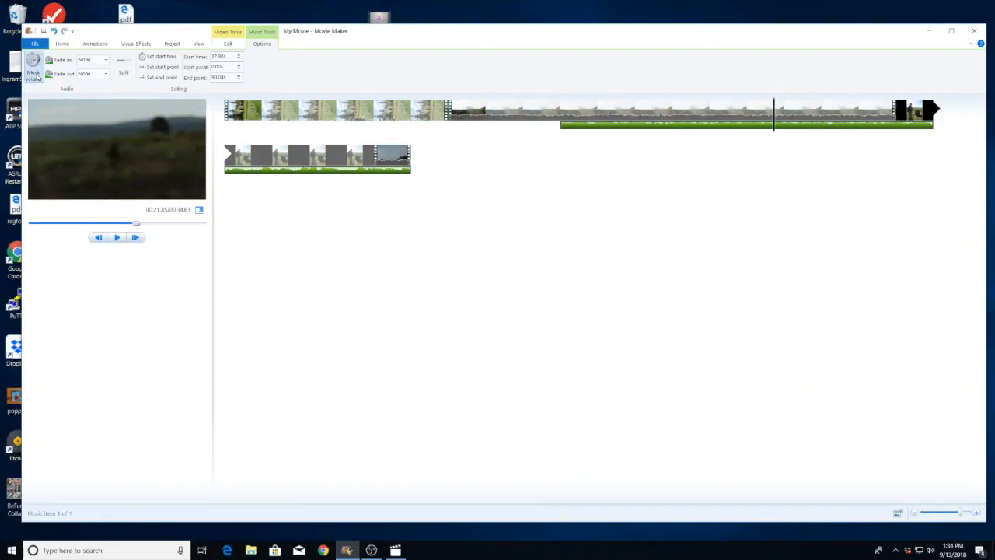
{"action": "left_click_drag", "start_coordinate": [73, 92], "coordinate": [36, 92]}
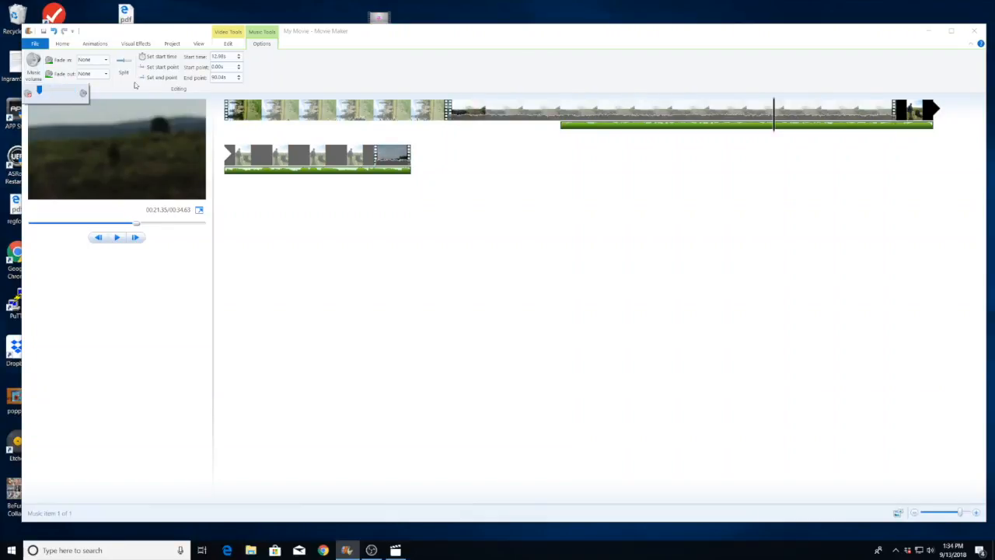
{"action": "left_click", "coordinate": [295, 77]}
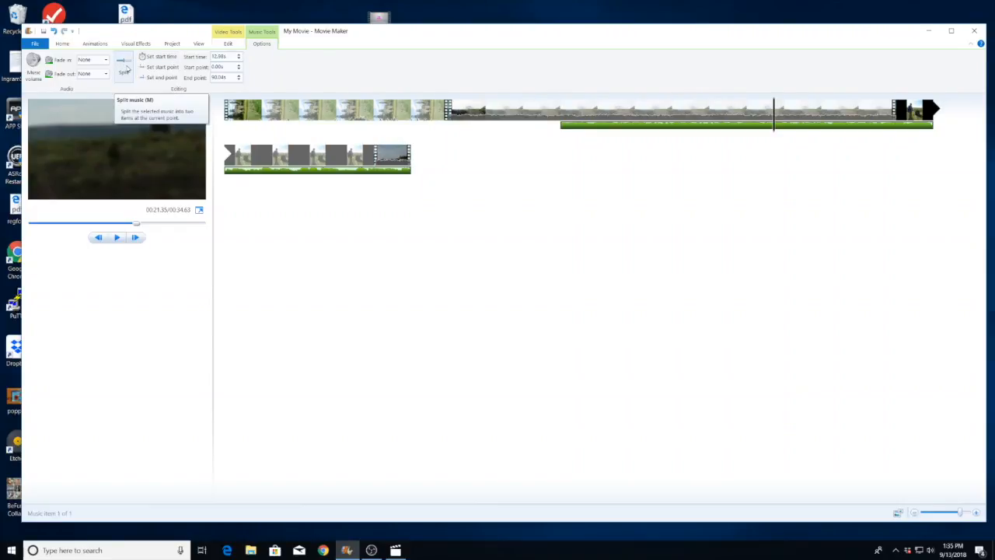
Step: Split the music at about 00:21.35 and shift its first piece to start at about 13.6 s
{"action": "left_click", "coordinate": [125, 66]}
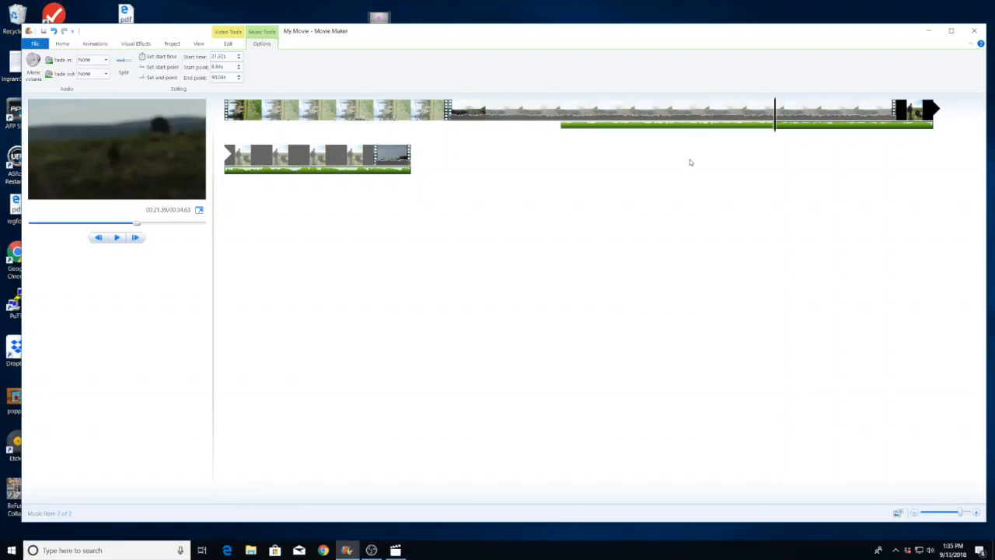
{"action": "left_click_drag", "start_coordinate": [708, 128], "coordinate": [565, 128]}
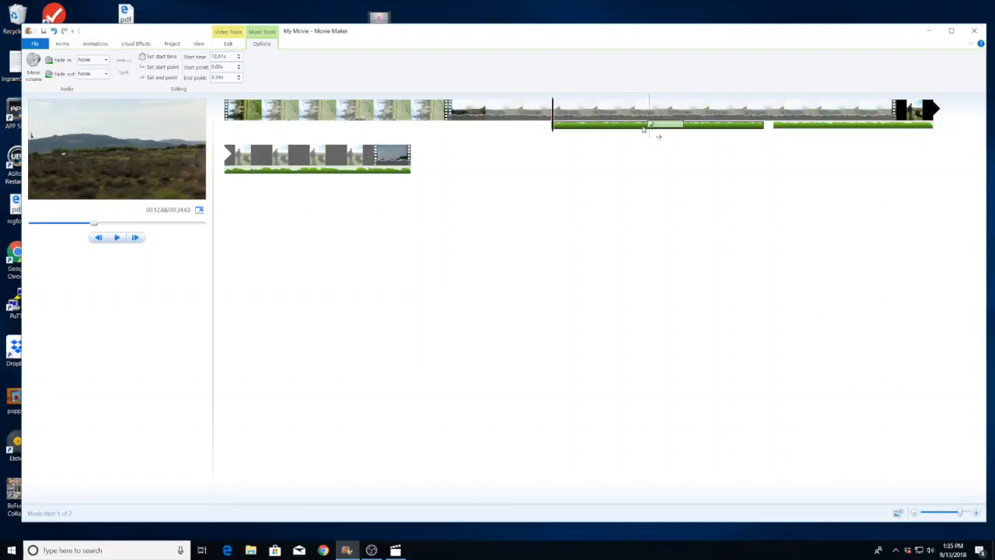
{"action": "left_click_drag", "start_coordinate": [643, 128], "coordinate": [576, 129]}
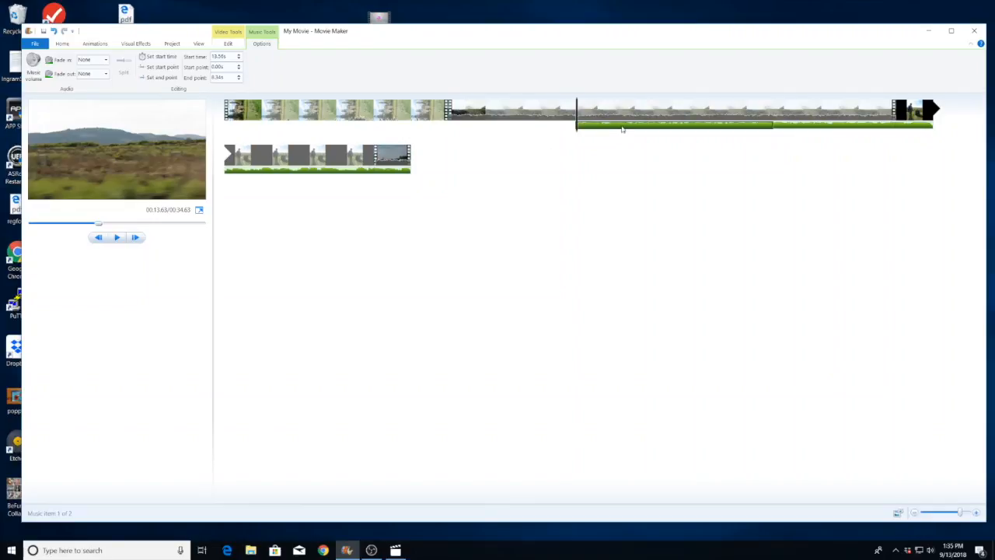
{"action": "left_click", "coordinate": [228, 45]}
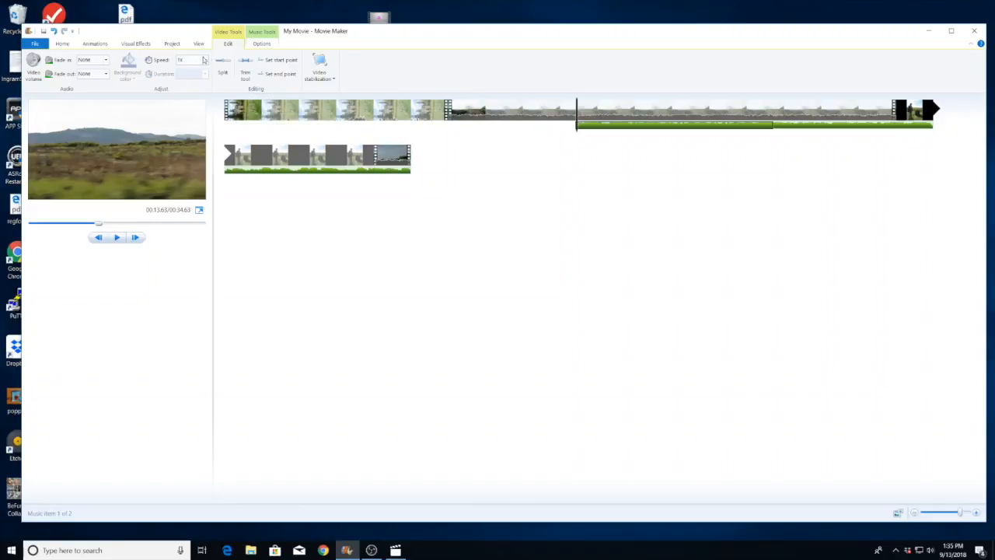
{"action": "left_click", "coordinate": [139, 44]}
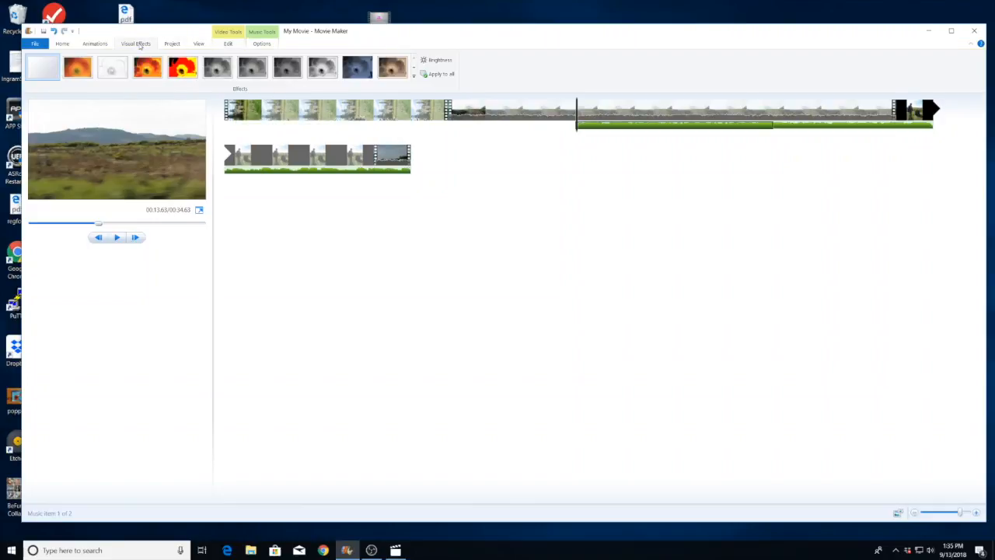
{"action": "left_click", "coordinate": [101, 45]}
{"action": "left_click", "coordinate": [58, 45]}
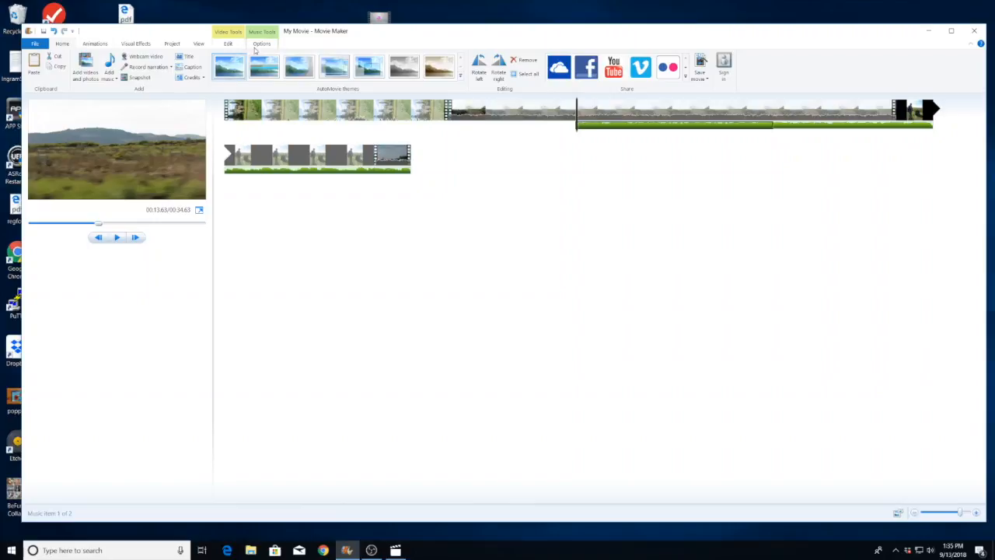
Step: Delete all of the background music from the timeline
{"action": "left_click", "coordinate": [655, 129]}
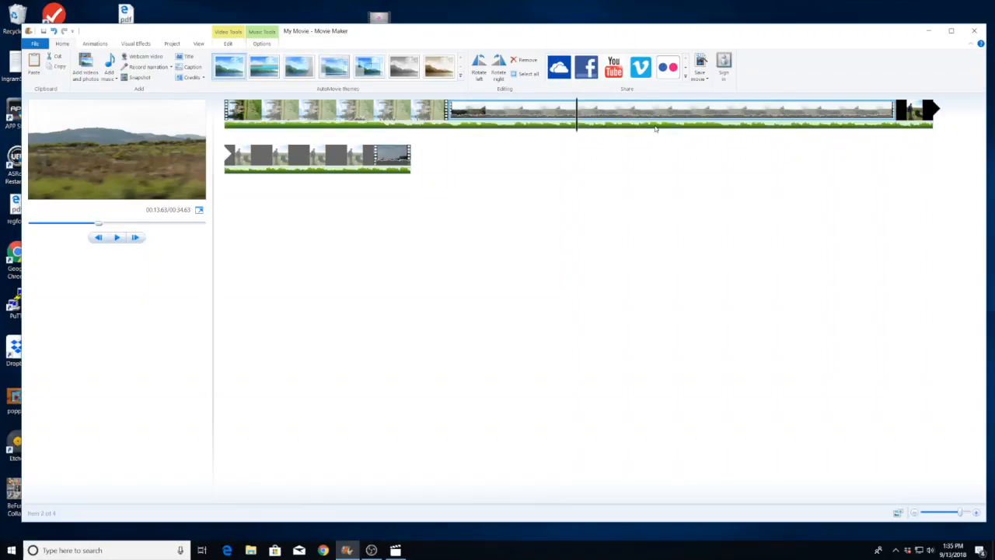
{"action": "left_click", "coordinate": [655, 129]}
{"action": "key", "text": "Delete"}
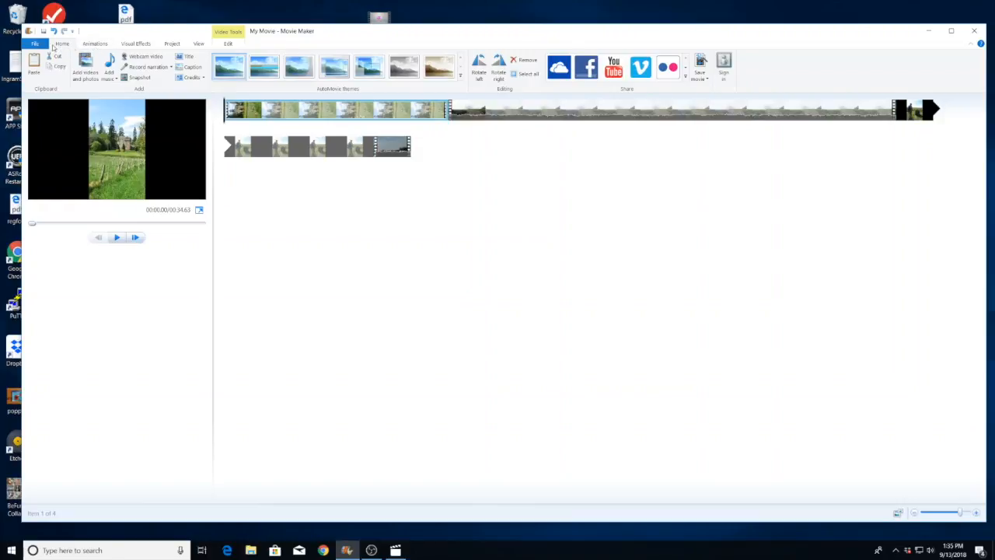
{"action": "left_click", "coordinate": [94, 44]}
{"action": "left_click", "coordinate": [63, 44]}
{"action": "left_click", "coordinate": [146, 78]}
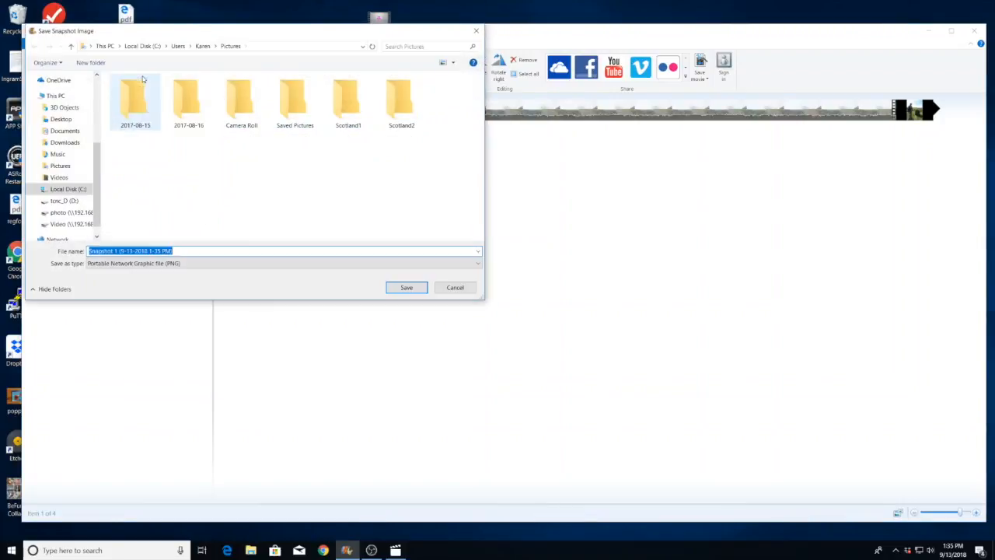
{"action": "left_click", "coordinate": [455, 288]}
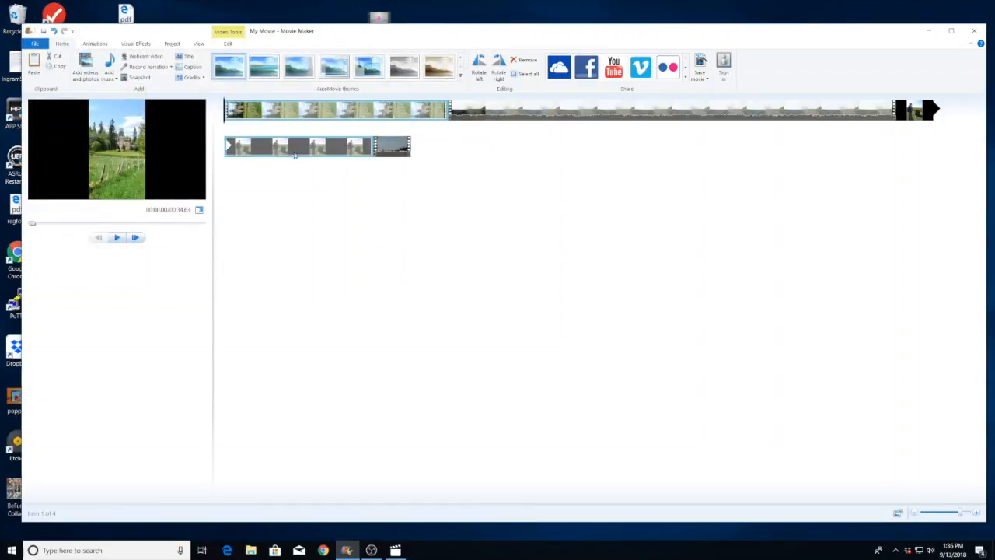
Step: Add a title before the first clip and replace its default text with "Blah blah"
{"action": "left_click", "coordinate": [188, 58]}
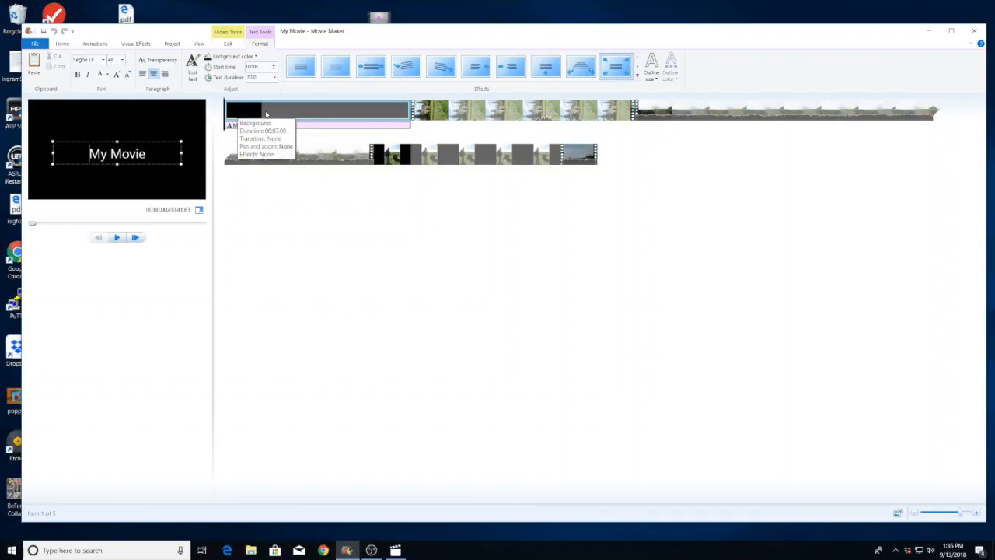
{"action": "type", "text": "Bladh blah"}
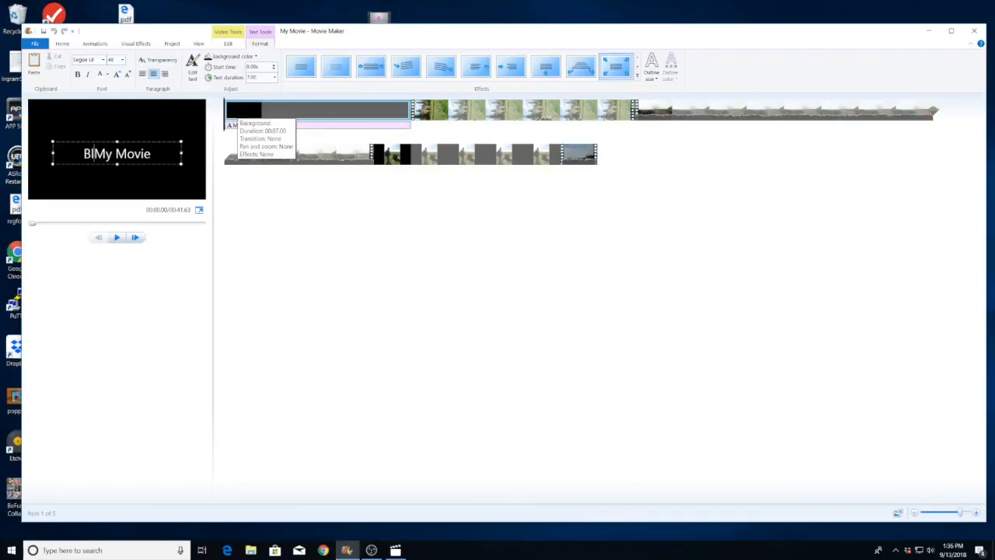
{"action": "type", "text": " blah"}
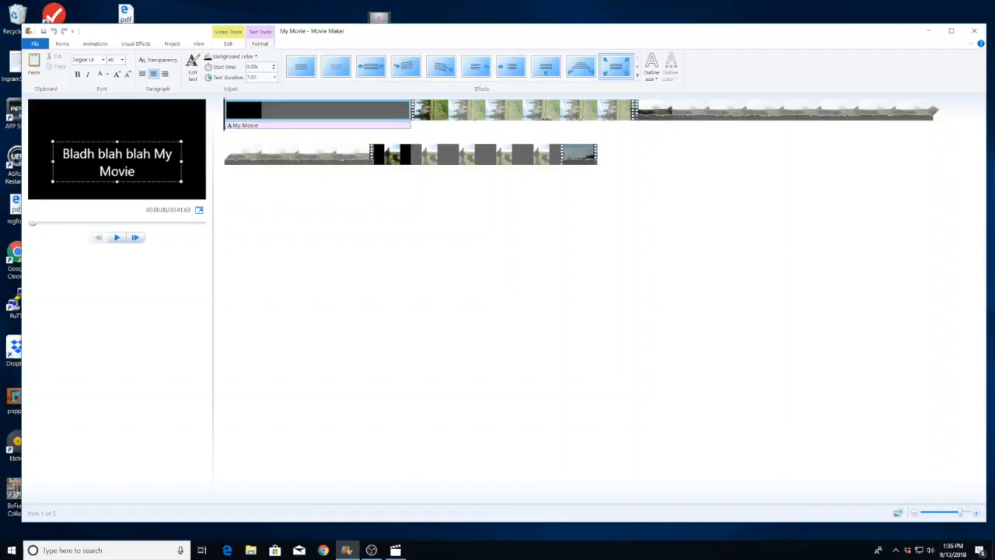
{"action": "key", "text": "ctrl+shift+Left"}
{"action": "key", "text": "ctrl+shift+Left"}
{"action": "key", "text": "ctrl+shift+Left"}
{"action": "key", "text": "BackSpace"}
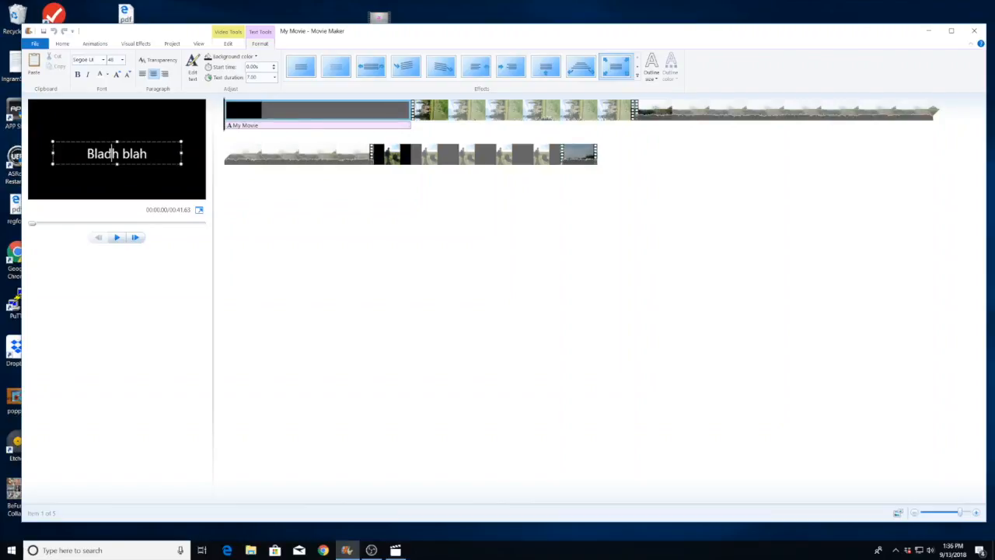
{"action": "left_click", "coordinate": [108, 151]}
{"action": "key", "text": "BackSpace"}
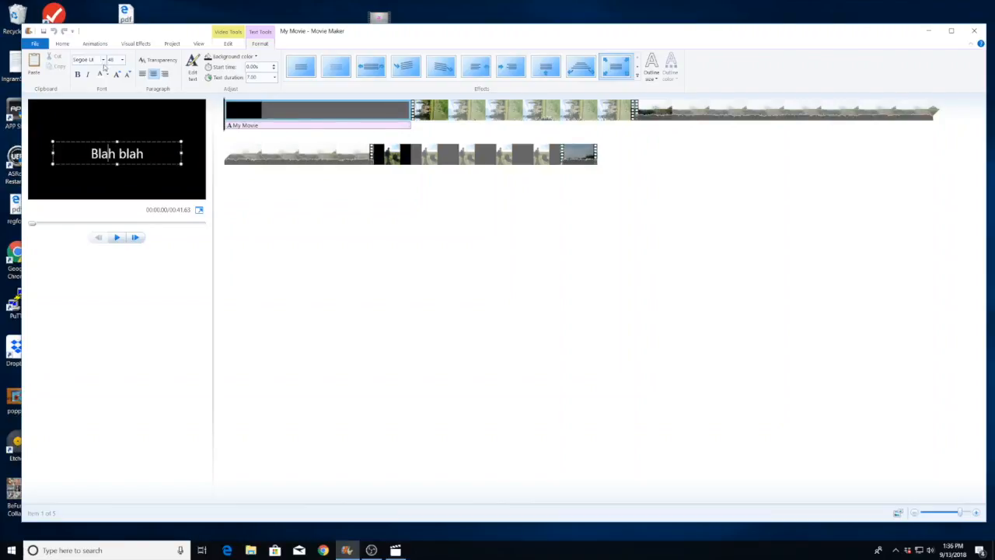
Step: Change the font of the whole title text to Papyrus
{"action": "triple_click", "coordinate": [103, 154]}
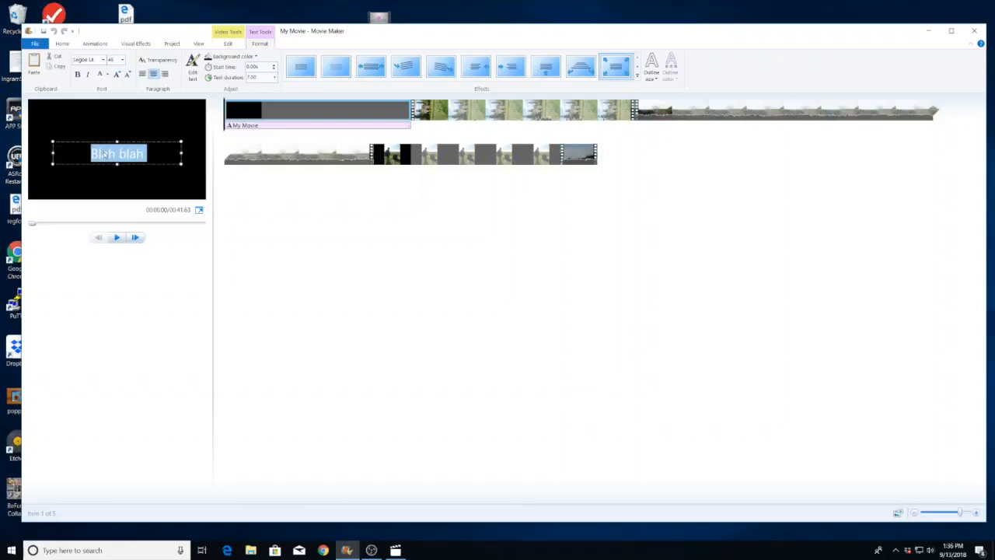
{"action": "left_click", "coordinate": [104, 61]}
{"action": "left_click", "coordinate": [103, 60]}
{"action": "left_click", "coordinate": [103, 61]}
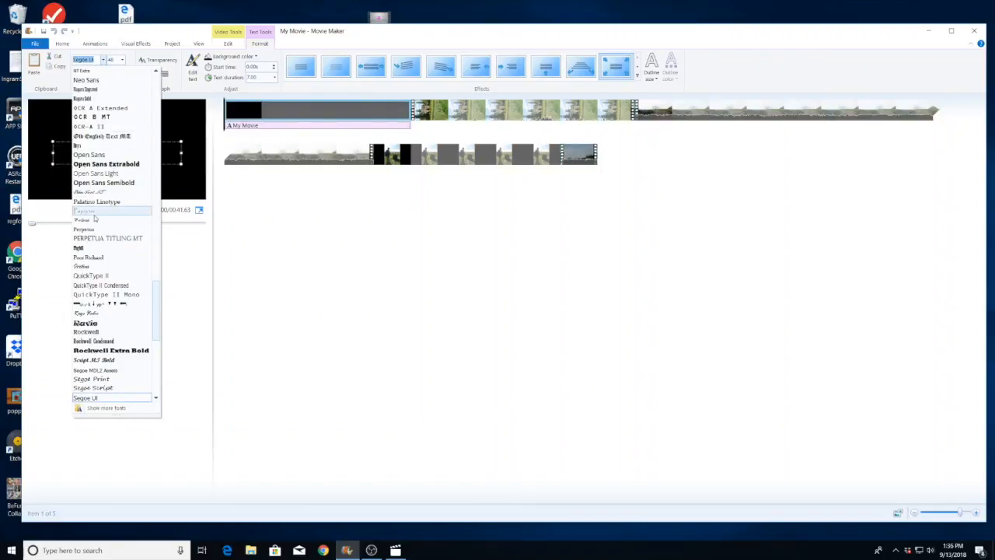
{"action": "left_click", "coordinate": [87, 211]}
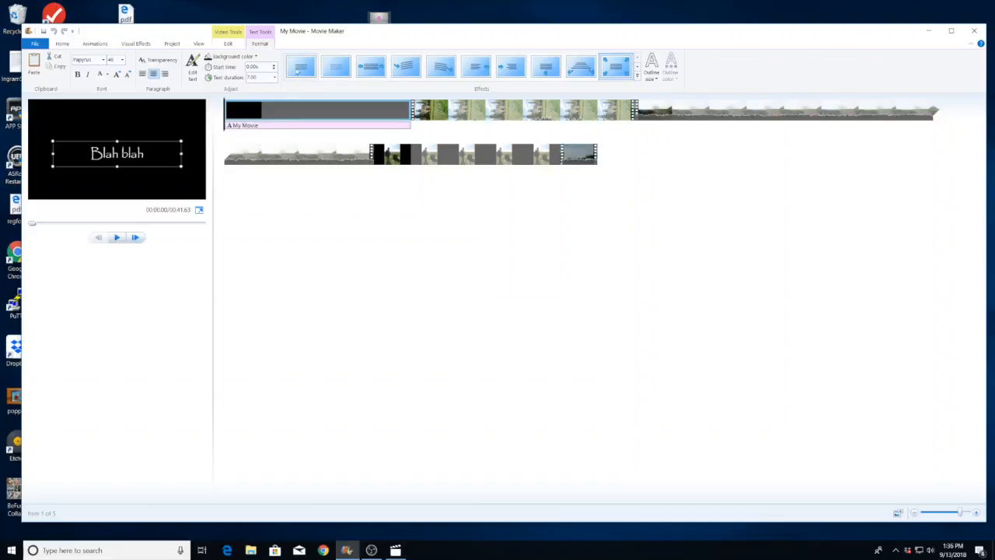
Step: Try out several animated text effects on the title and settle on the plain first effect
{"action": "left_click", "coordinate": [637, 68]}
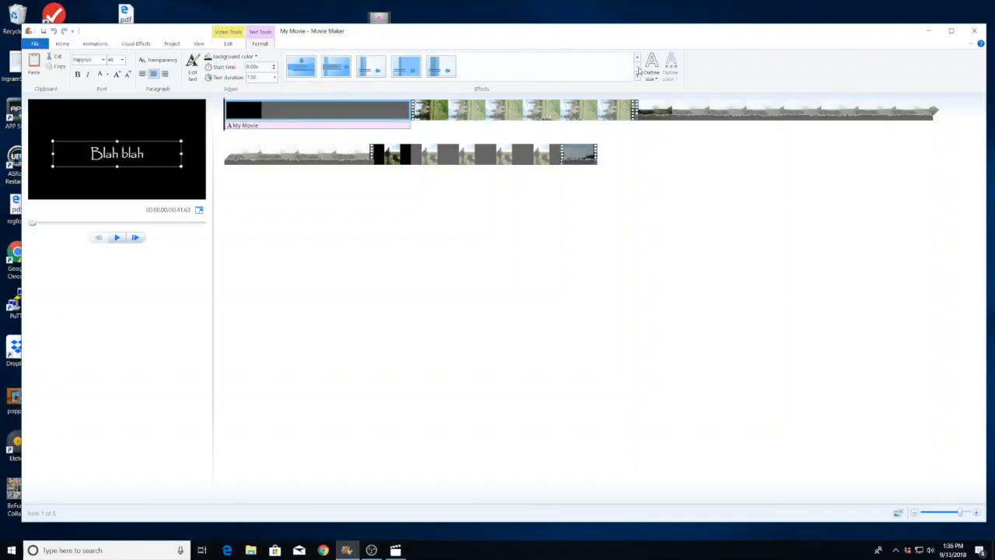
{"action": "left_click", "coordinate": [637, 57]}
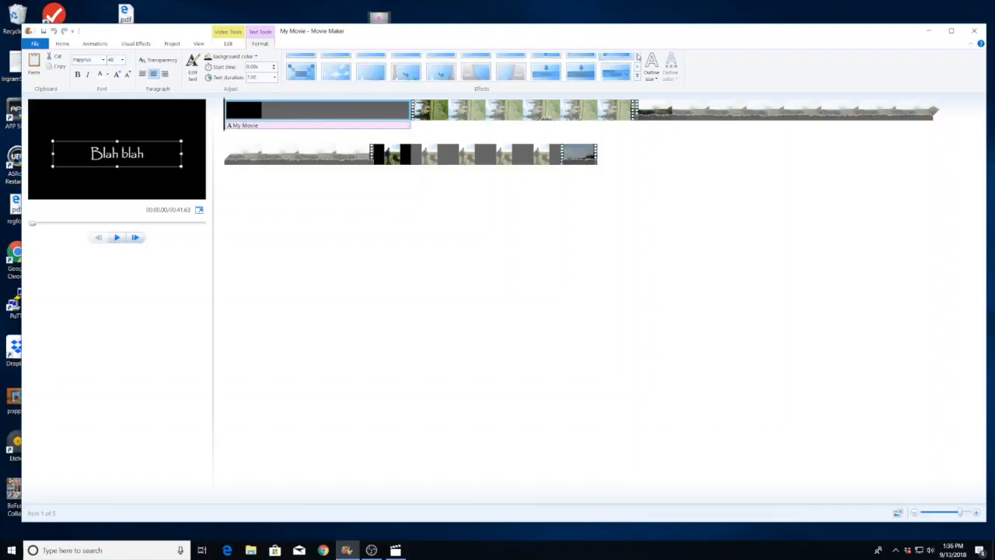
{"action": "left_click", "coordinate": [366, 67]}
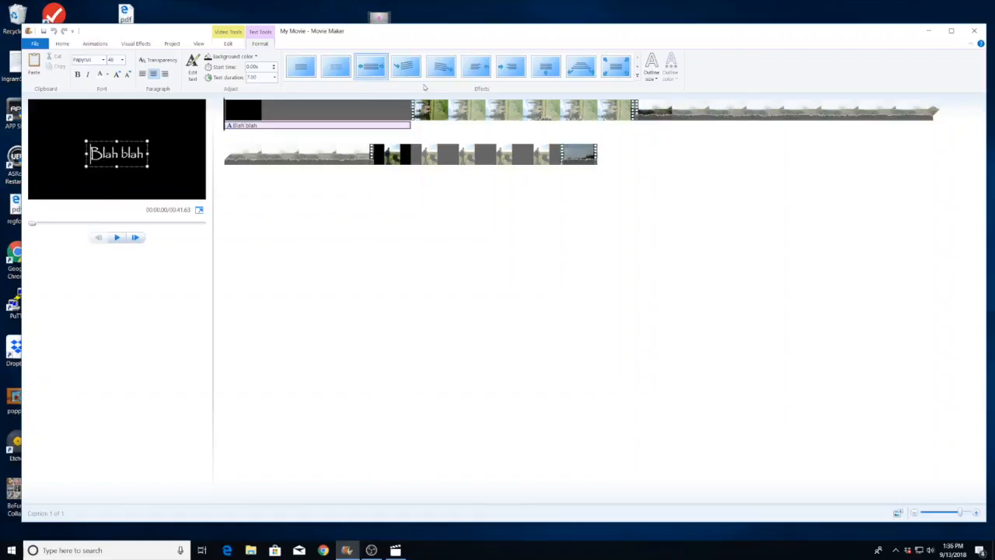
{"action": "left_click", "coordinate": [410, 69]}
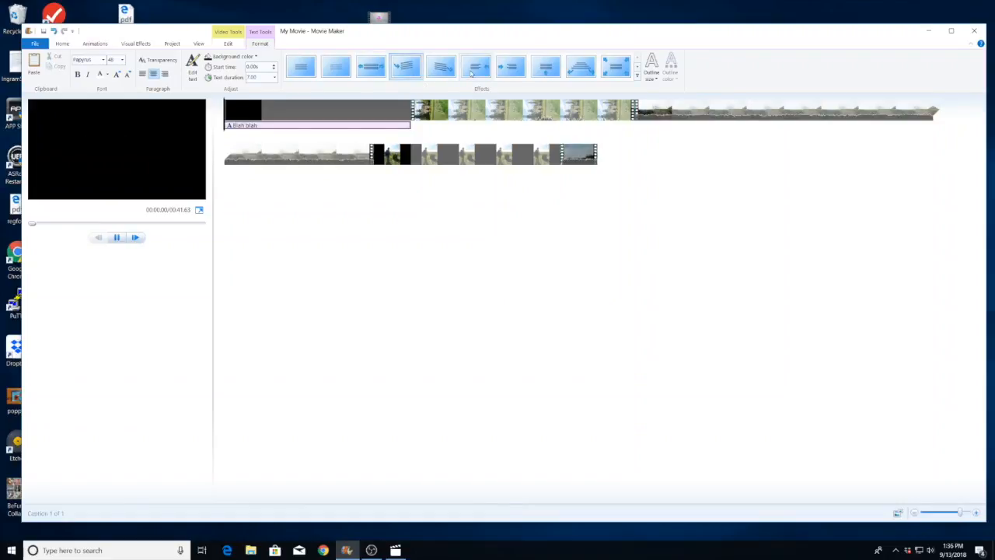
{"action": "left_click", "coordinate": [506, 69]}
{"action": "left_click", "coordinate": [547, 69]}
{"action": "left_click", "coordinate": [581, 68]}
{"action": "left_click", "coordinate": [615, 68]}
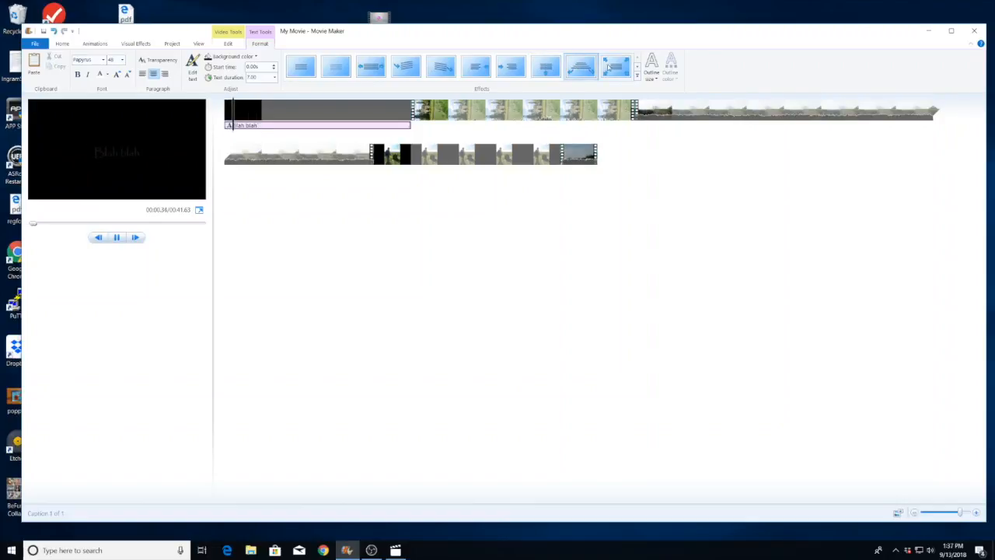
{"action": "left_click", "coordinate": [301, 65]}
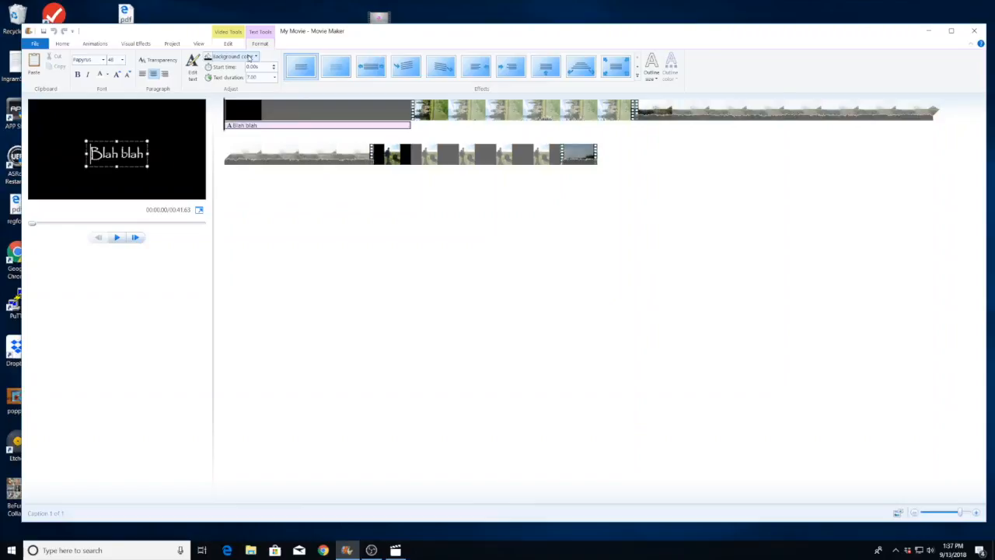
Step: Give the title clip a red background color
{"action": "left_click", "coordinate": [250, 57]}
{"action": "left_click", "coordinate": [215, 127]}
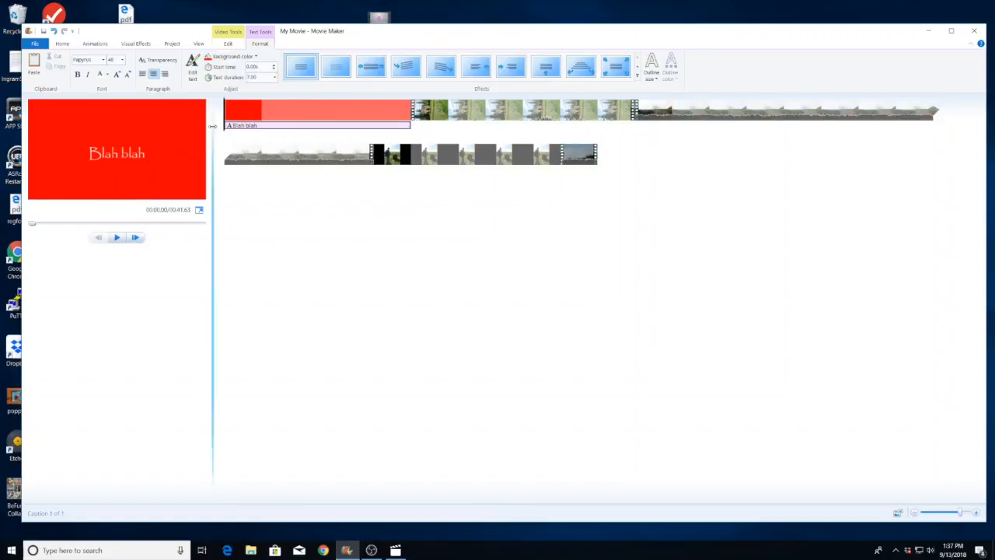
Step: Set the title's text duration to 25.00 seconds and play the movie to see the text over the clips
{"action": "left_click", "coordinate": [274, 78]}
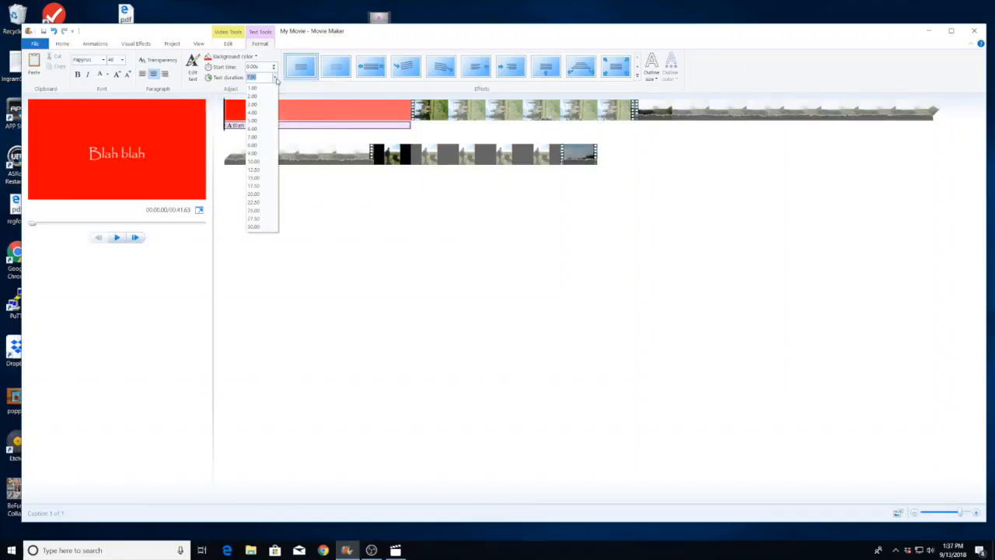
{"action": "left_click", "coordinate": [262, 210]}
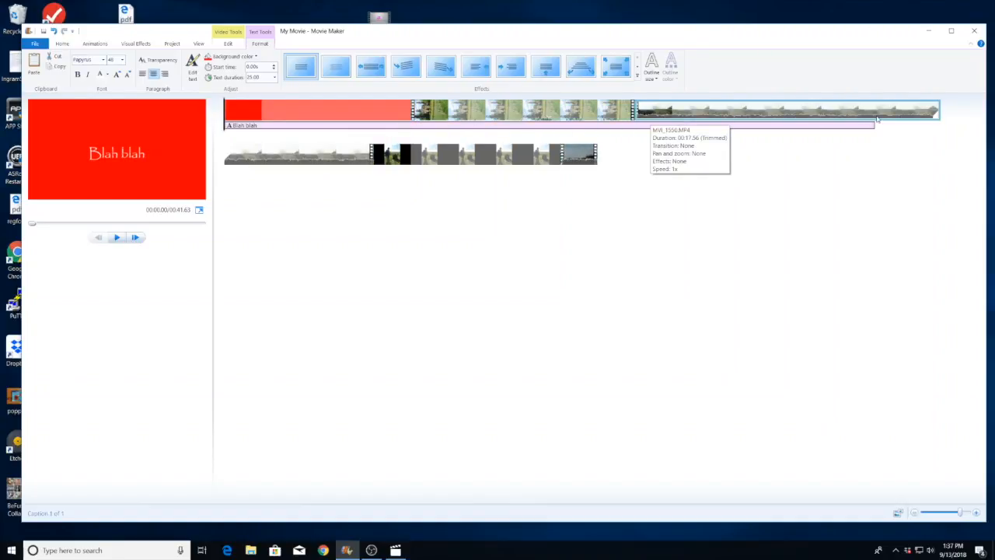
{"action": "left_click", "coordinate": [375, 113]}
{"action": "left_click", "coordinate": [116, 238]}
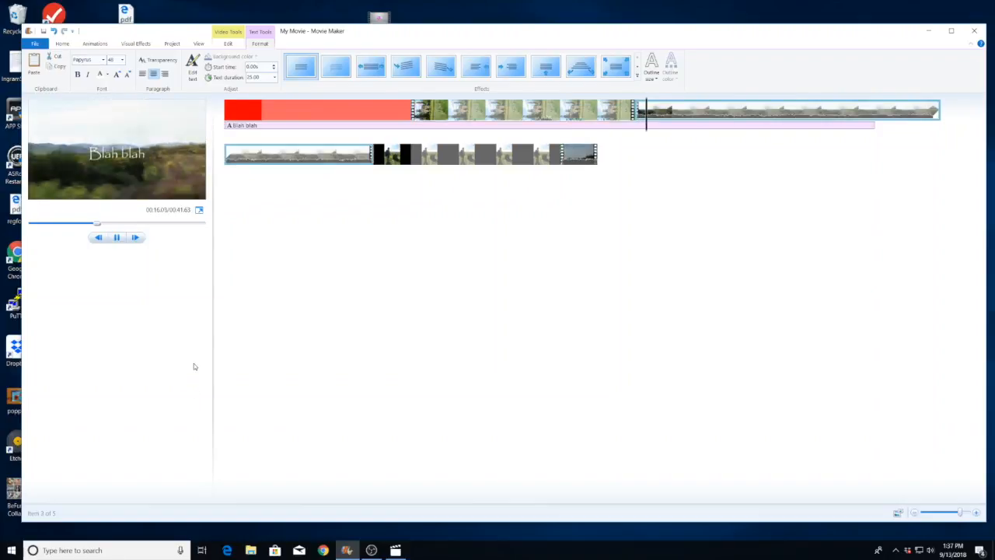
Step: Stop the playback and set the title's text duration to 7.00 seconds
{"action": "left_click", "coordinate": [118, 237]}
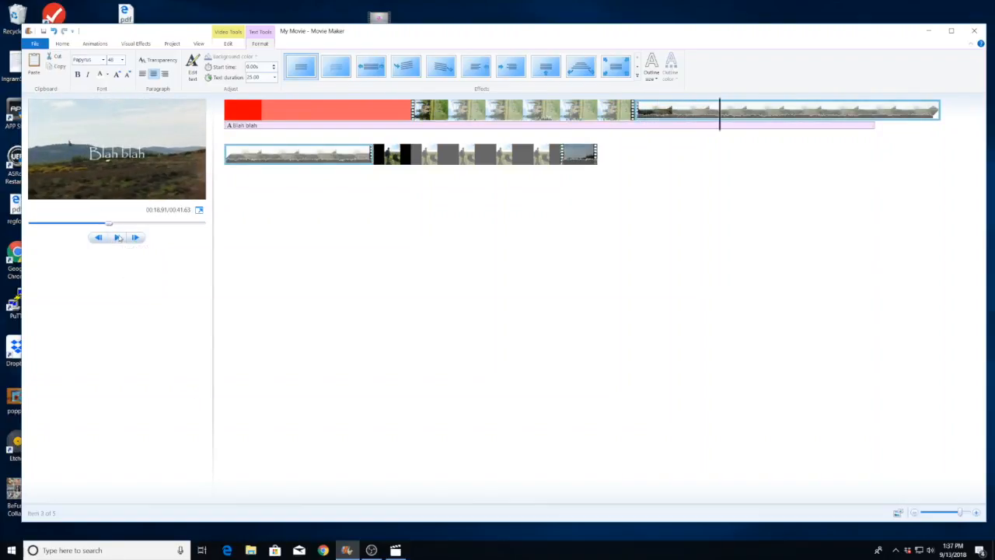
{"action": "left_click", "coordinate": [274, 78]}
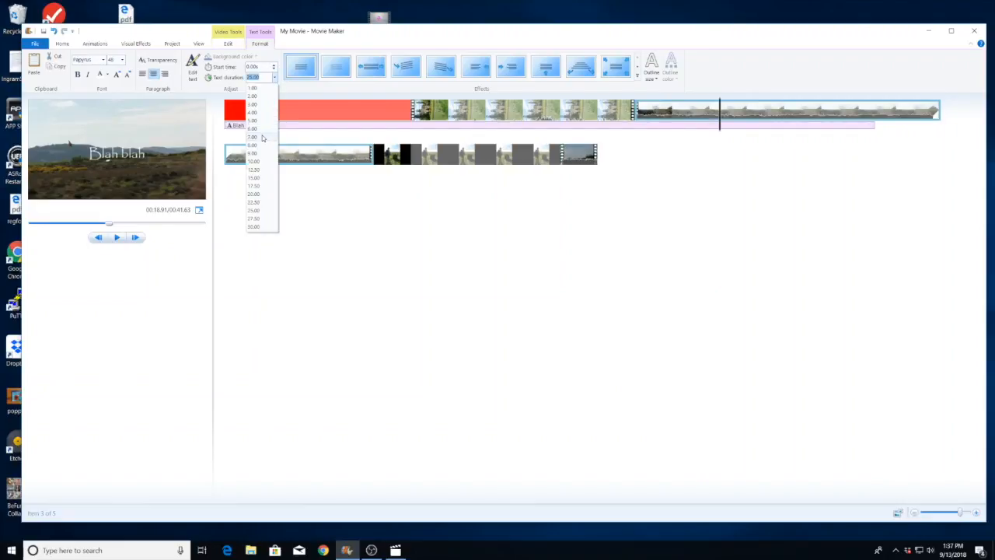
{"action": "left_click", "coordinate": [262, 137]}
Step: Add a caption near the end of the long landscape clip and give it the first effect from the last group of text effects
{"action": "right_click", "coordinate": [239, 154]}
{"action": "left_click", "coordinate": [201, 62]}
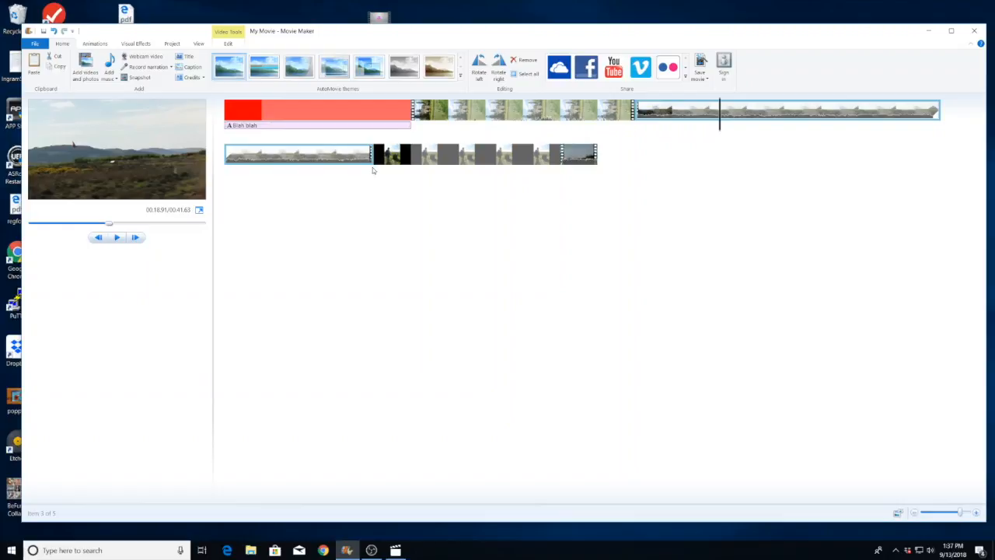
{"action": "left_click", "coordinate": [337, 159]}
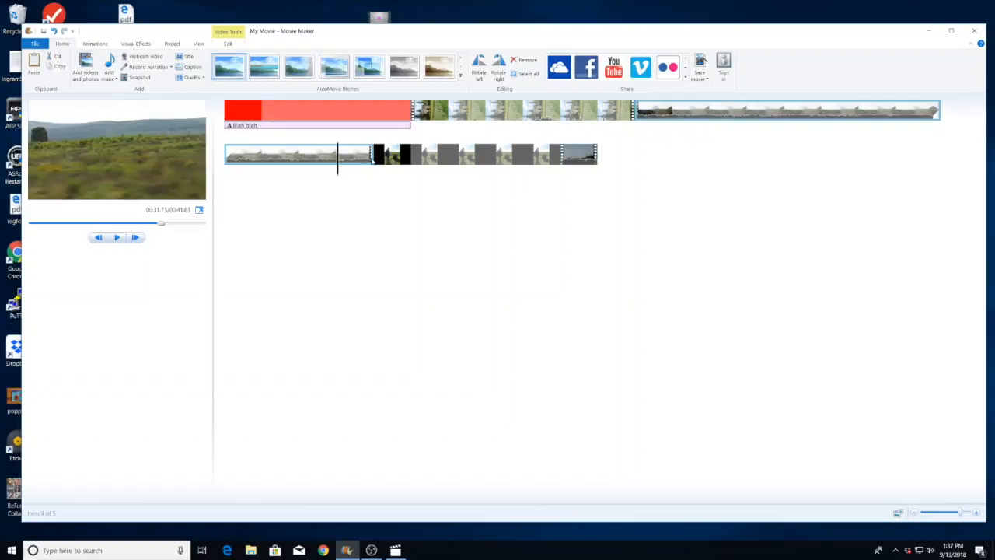
{"action": "left_click", "coordinate": [194, 68]}
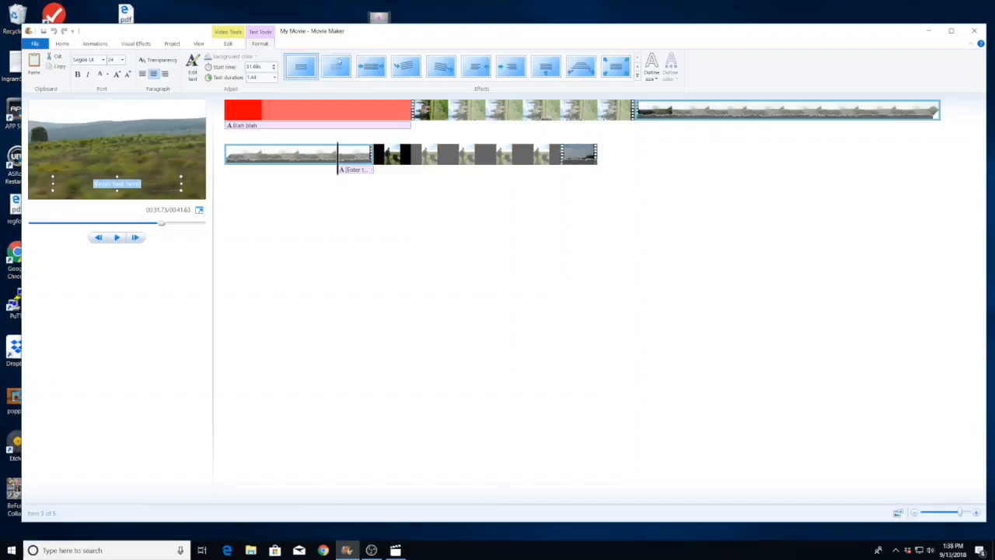
{"action": "left_click", "coordinate": [638, 68]}
{"action": "left_click", "coordinate": [638, 69]}
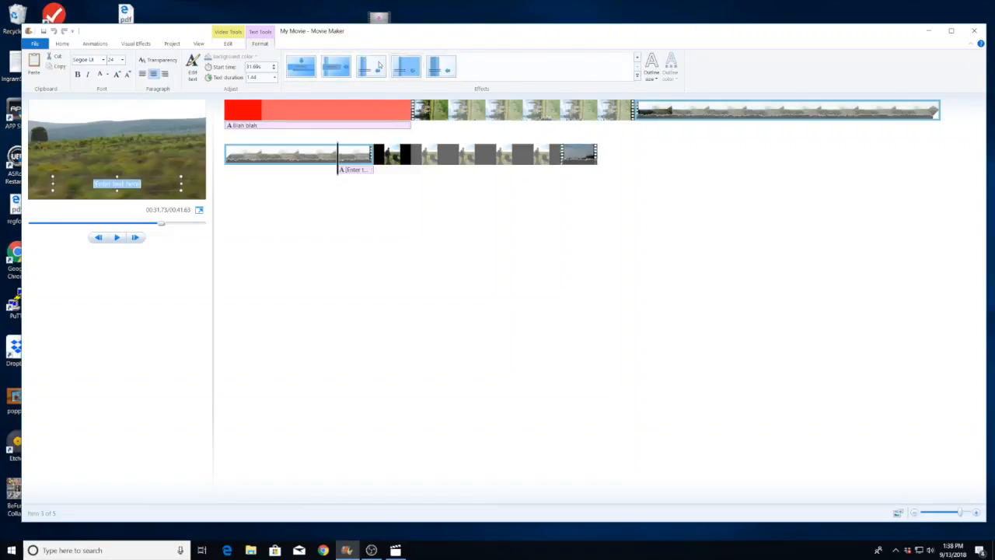
{"action": "left_click", "coordinate": [301, 66]}
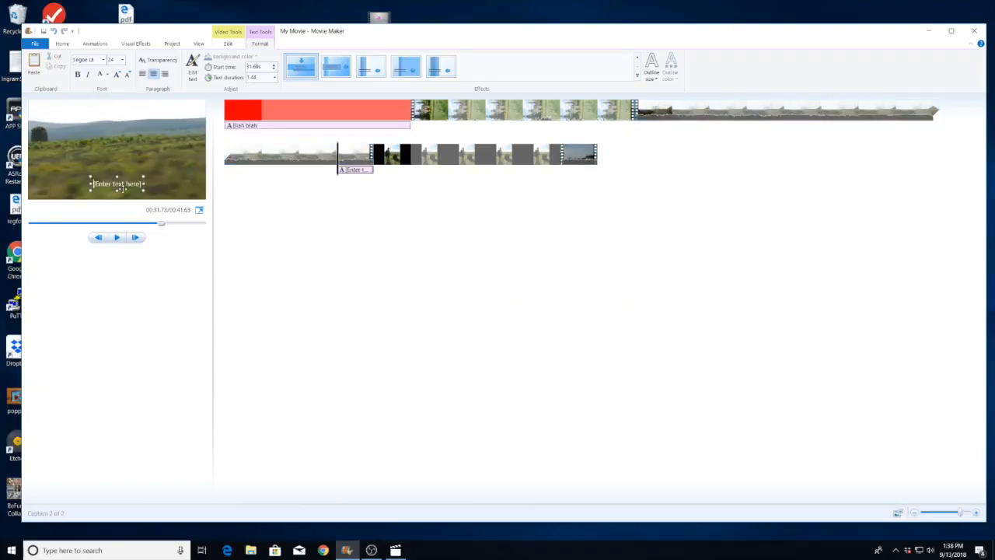
Step: Enter "Battle of Culloden" as the caption text and play that part of the movie
{"action": "left_click", "coordinate": [116, 183]}
{"action": "type", "text": "Battle of B"}
{"action": "type", "text": "ulloden"}
{"action": "left_click", "coordinate": [115, 237]}
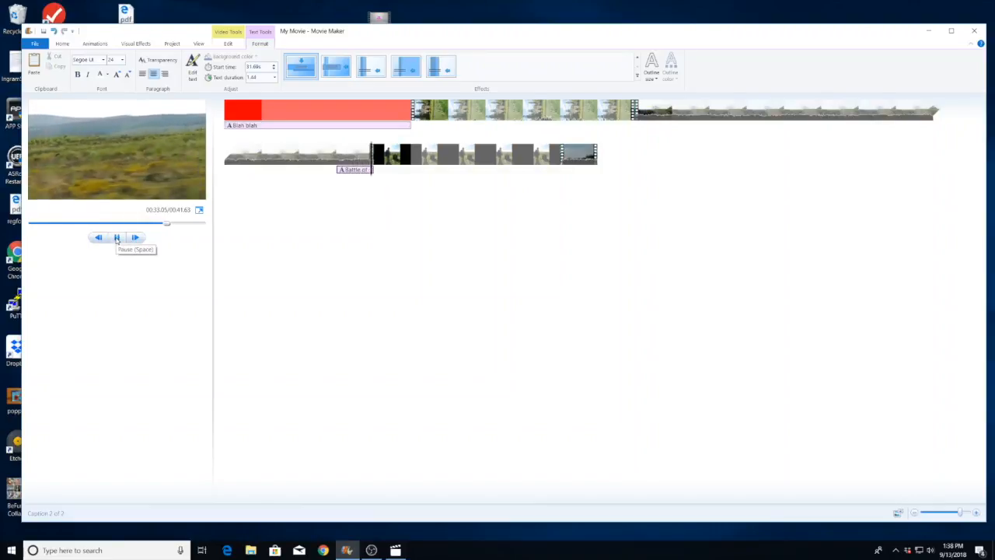
{"action": "left_click", "coordinate": [116, 238]}
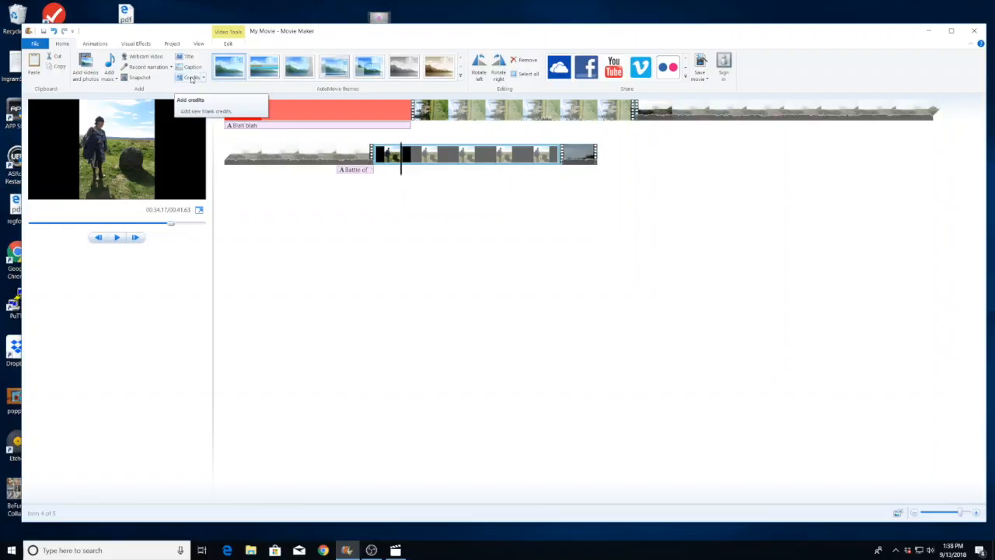
Step: Add a credits clip at the end of the movie reading "Music by JukeDeck.com" and play it
{"action": "left_click", "coordinate": [192, 78]}
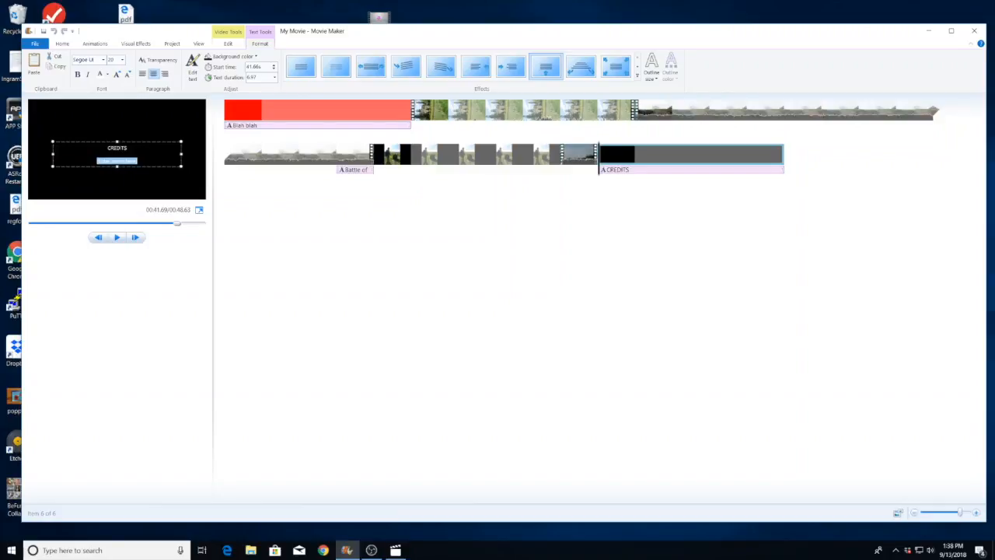
{"action": "type", "text": "Mus"}
{"action": "type", "text": "ic by J"}
{"action": "type", "text": "akeDedi"}
{"action": "type", "text": ".co"}
{"action": "key", "text": "BackSpace"}
{"action": "type", "text": "om"}
{"action": "left_click", "coordinate": [117, 238]}
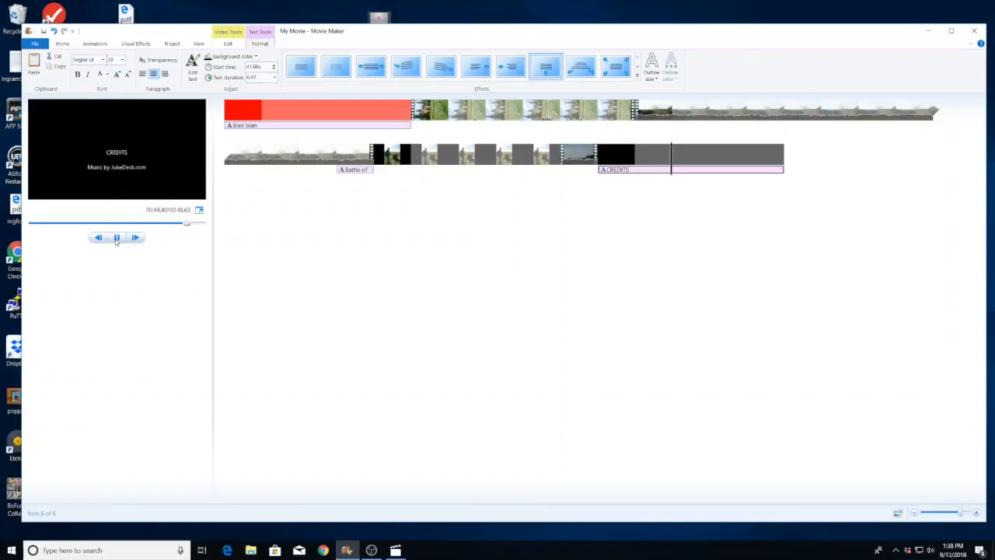
{"action": "left_click", "coordinate": [117, 238]}
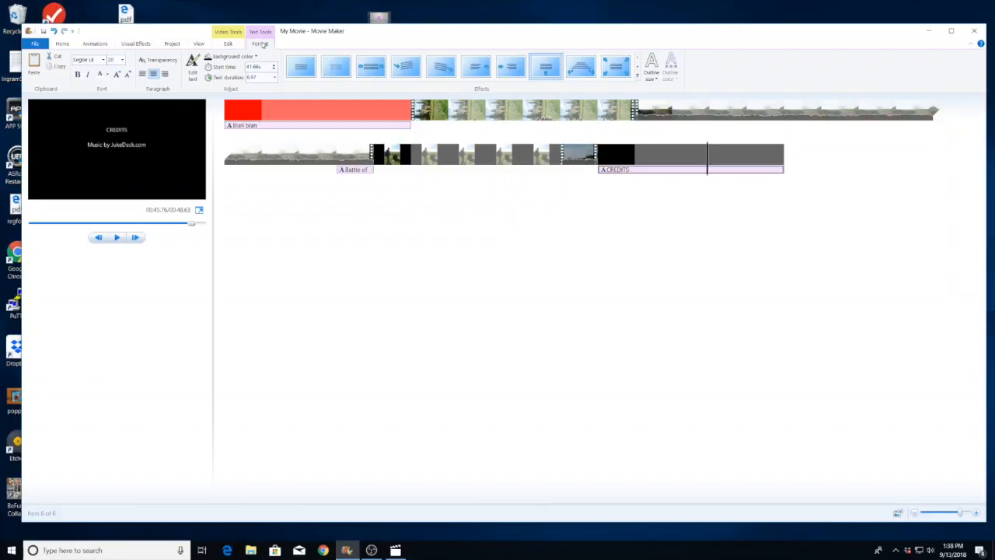
Step: Inspect the title, castle video and standing stone photo clips, and look through the formats for saving the movie
{"action": "left_click", "coordinate": [264, 114]}
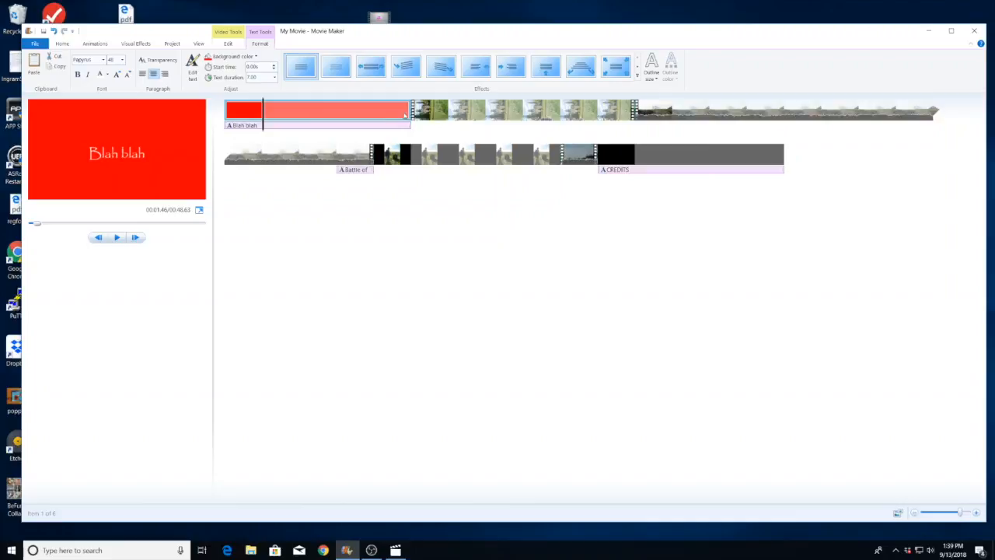
{"action": "left_click", "coordinate": [449, 111]}
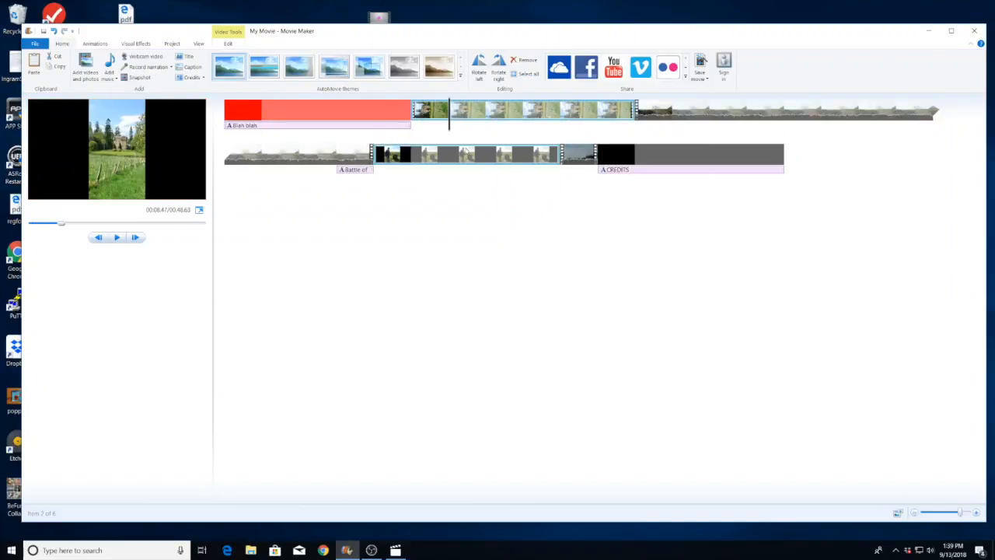
{"action": "left_click", "coordinate": [451, 154]}
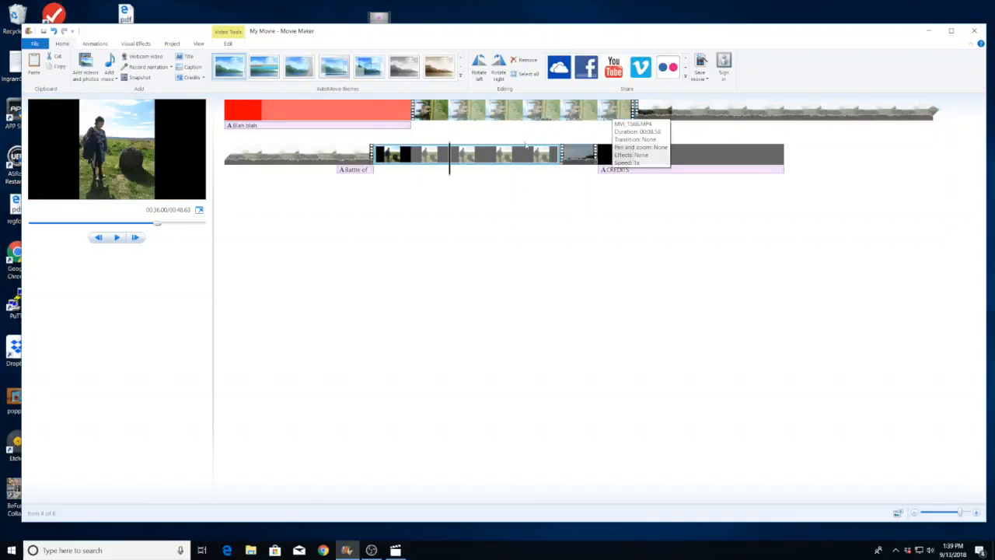
{"action": "left_click", "coordinate": [229, 64]}
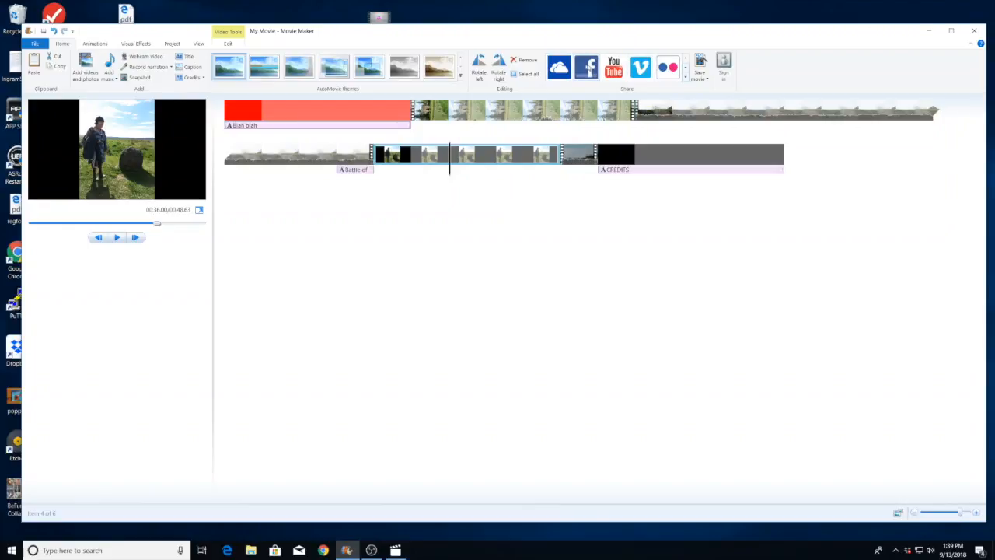
{"action": "left_click", "coordinate": [700, 74]}
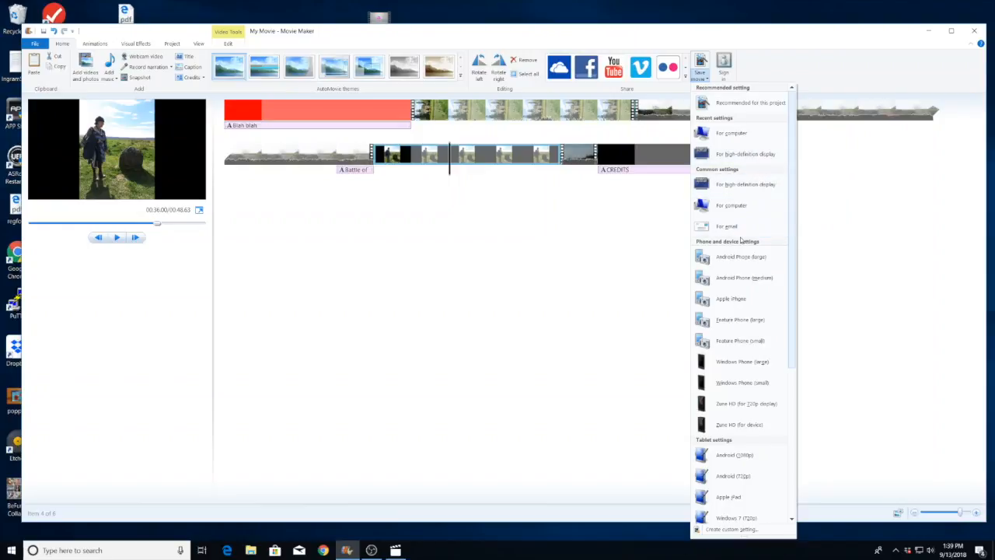
{"action": "left_click", "coordinate": [650, 374]}
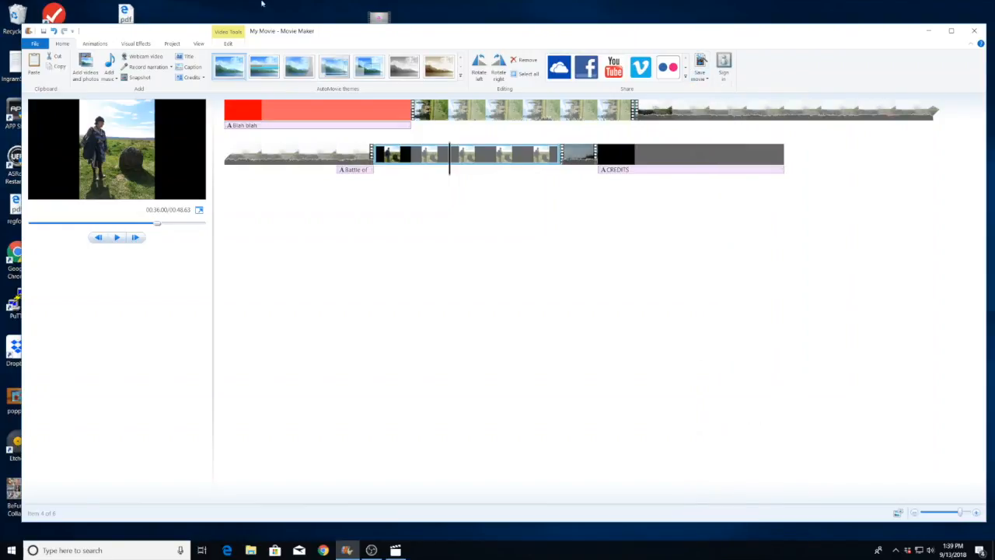
Step: Add the first transition style to the standing stone photo and an X-shaped transition to the short clip after it, and preview the movie
{"action": "left_click", "coordinate": [94, 43]}
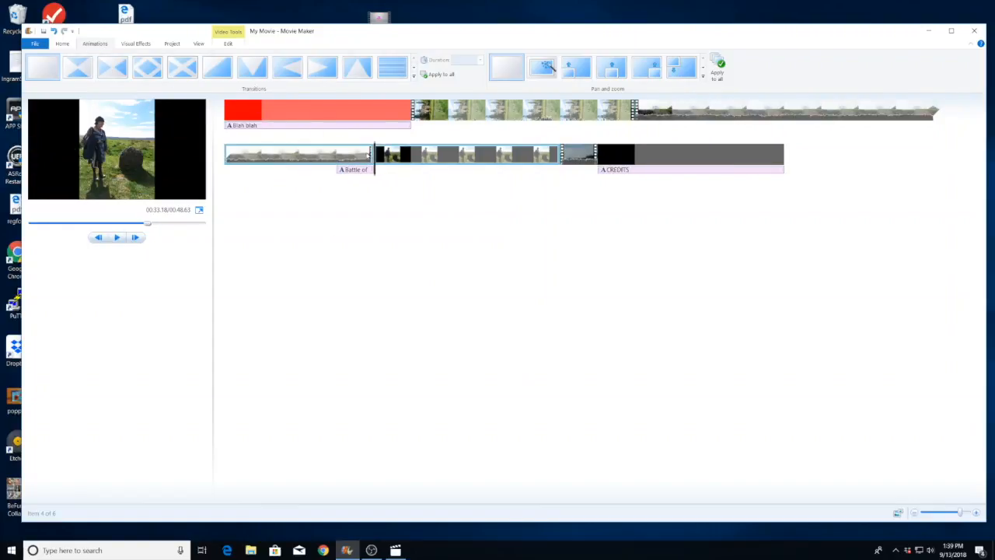
{"action": "left_click", "coordinate": [78, 68]}
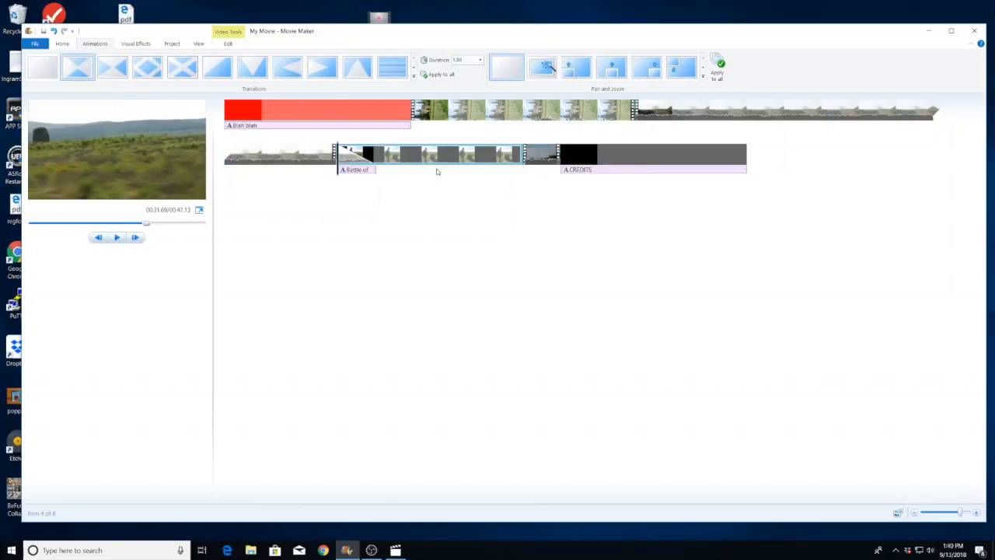
{"action": "left_click", "coordinate": [550, 156]}
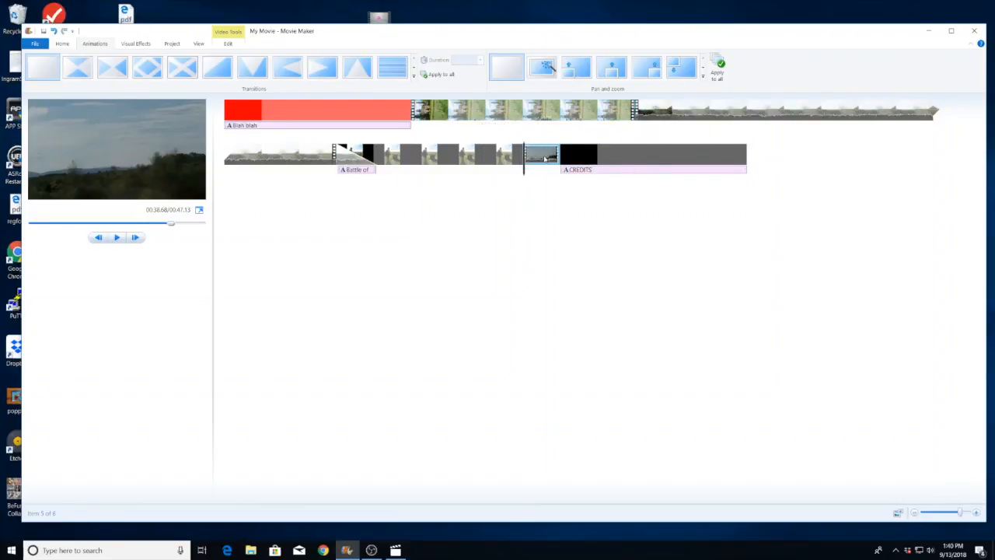
{"action": "left_click", "coordinate": [183, 69]}
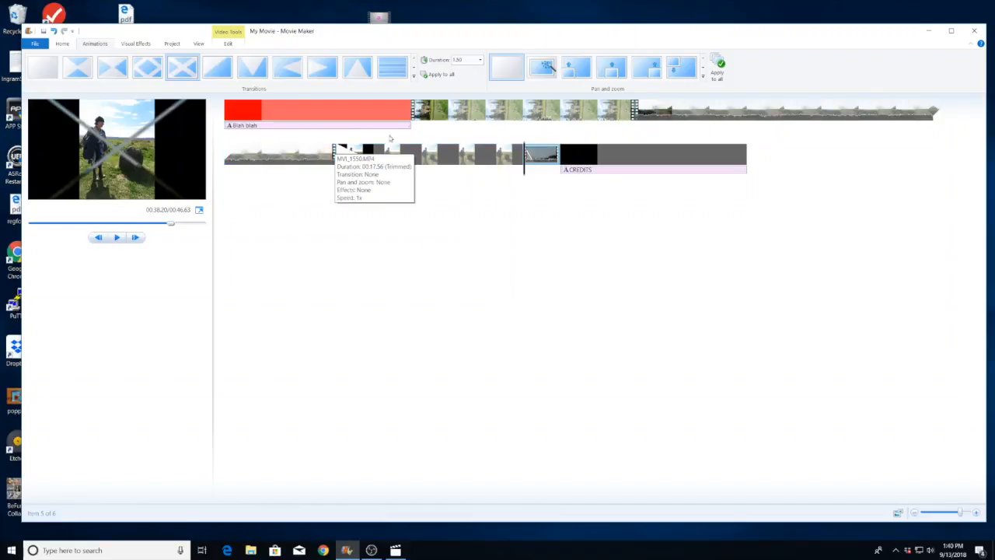
{"action": "left_click", "coordinate": [449, 155]}
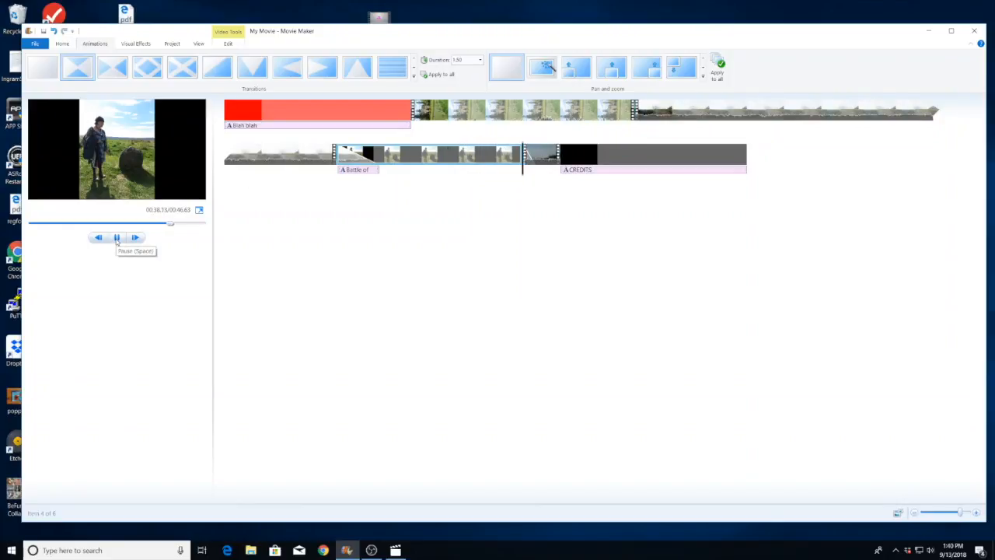
{"action": "left_click", "coordinate": [116, 238]}
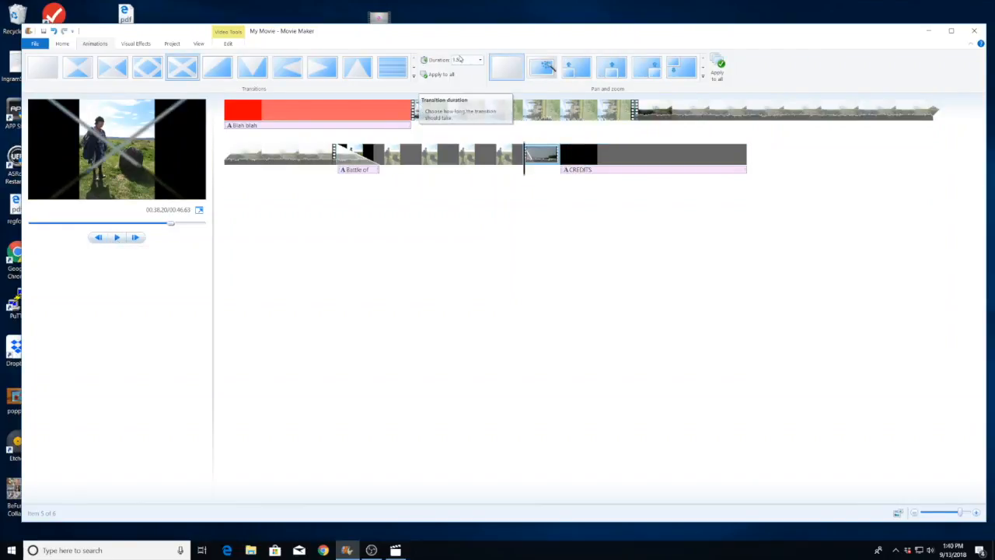
Step: Set the duration of the X-shaped transition on the short clip to 2.00 seconds
{"action": "left_click", "coordinate": [481, 61]}
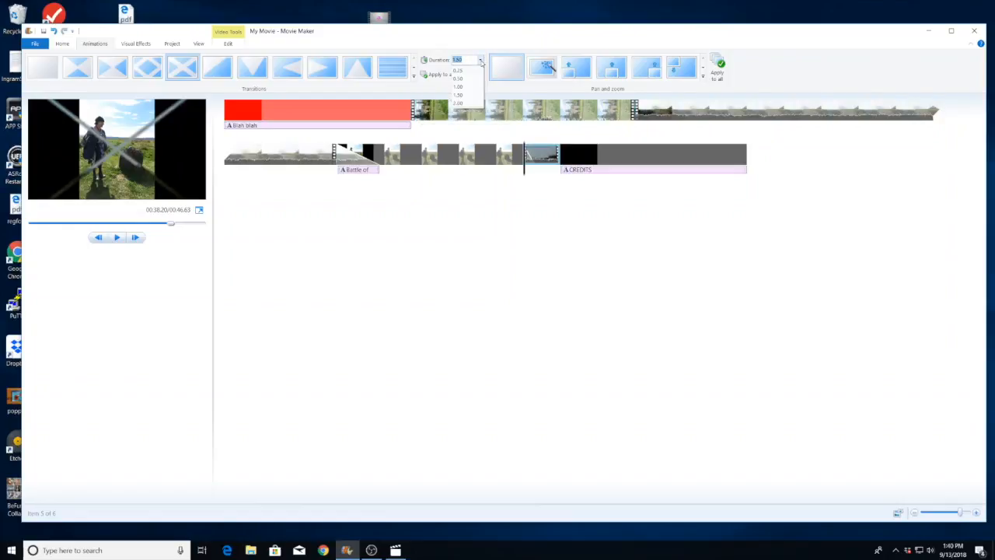
{"action": "left_click", "coordinate": [458, 102]}
{"action": "left_click", "coordinate": [481, 61]}
{"action": "left_click", "coordinate": [481, 61]}
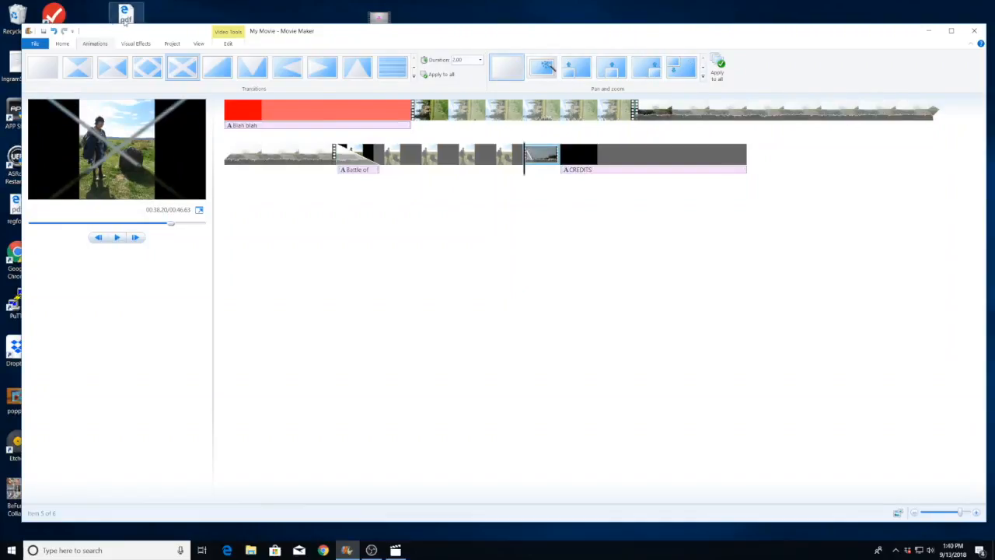
Step: Add the photo IMG_1529 from the Scotland1 folder after the short clip, just before the credits
{"action": "left_click", "coordinate": [62, 43]}
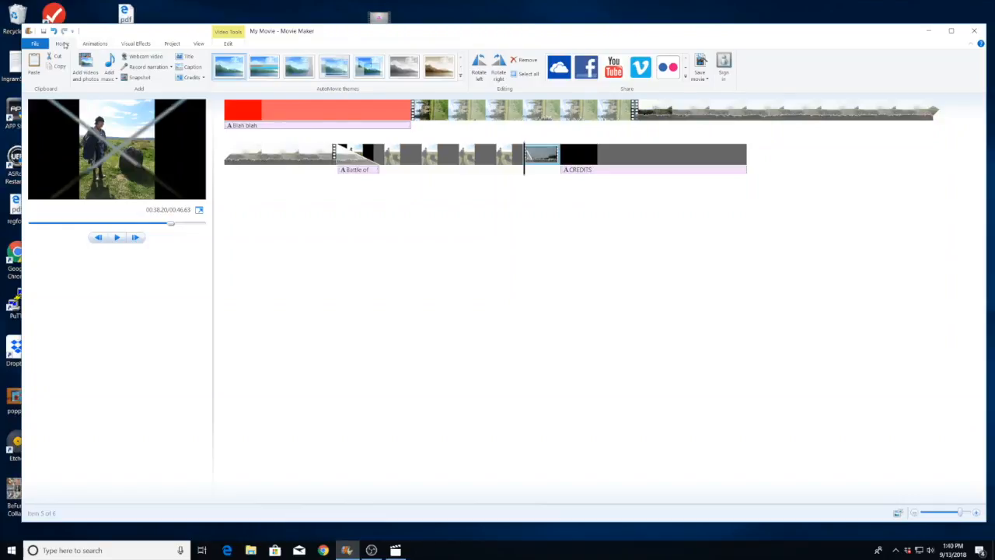
{"action": "left_click", "coordinate": [85, 64]}
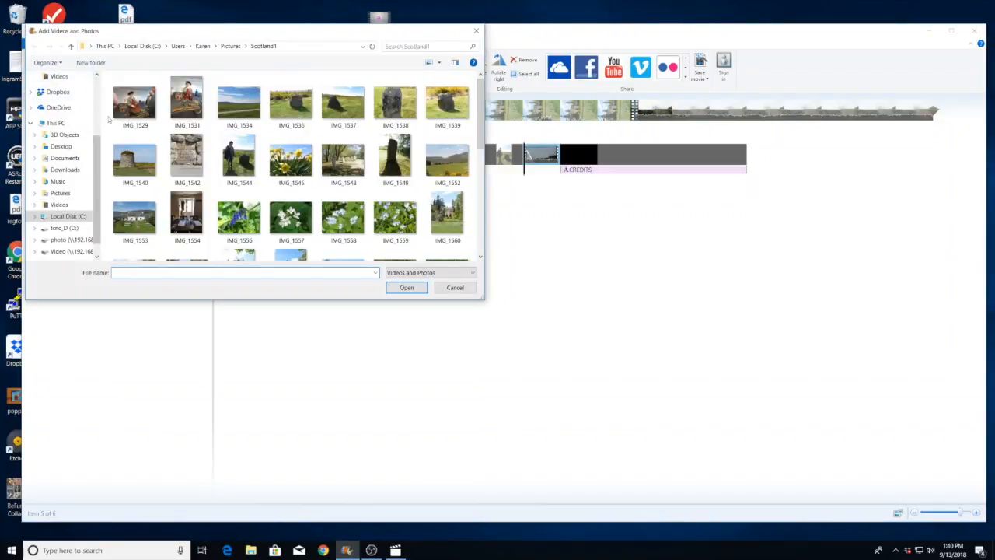
{"action": "left_click", "coordinate": [146, 111]}
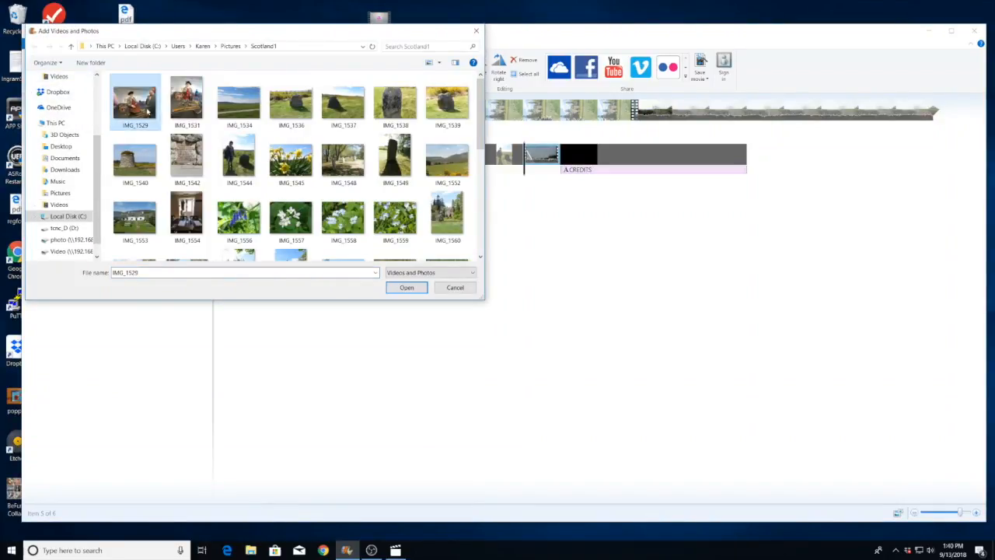
{"action": "left_click", "coordinate": [413, 291]}
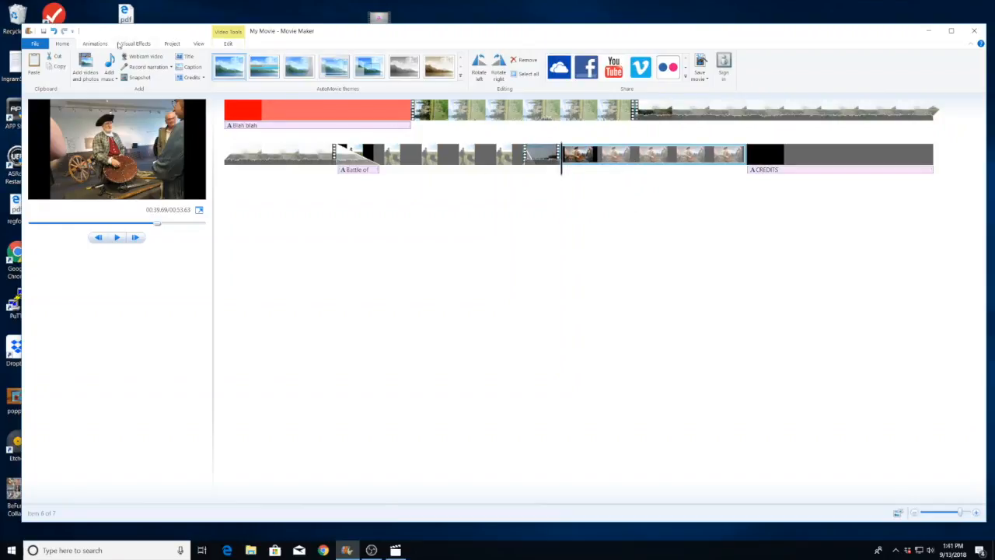
Step: Apply the "Zoom out left" pan and zoom effect to the added photo and play it through to the credits
{"action": "left_click", "coordinate": [94, 45]}
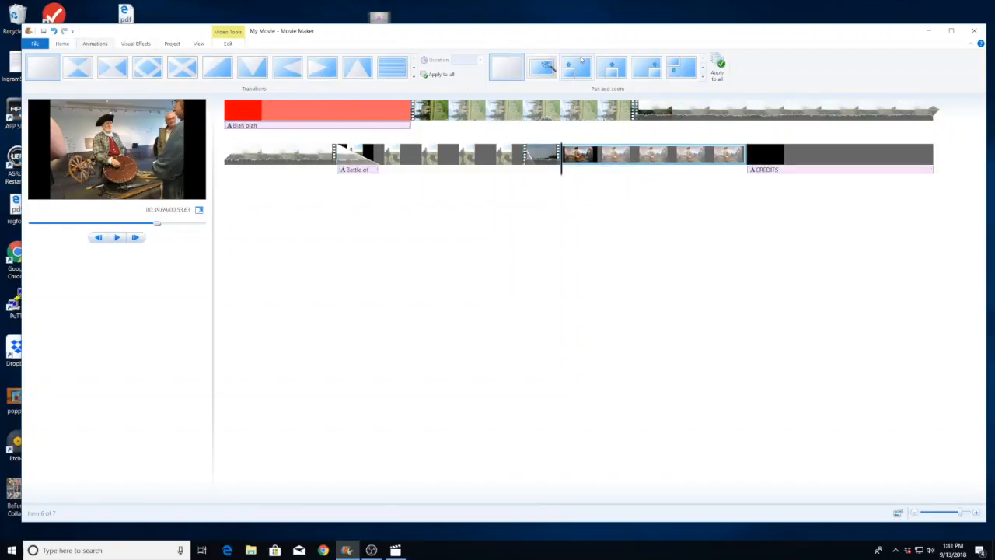
{"action": "left_click", "coordinate": [703, 72]}
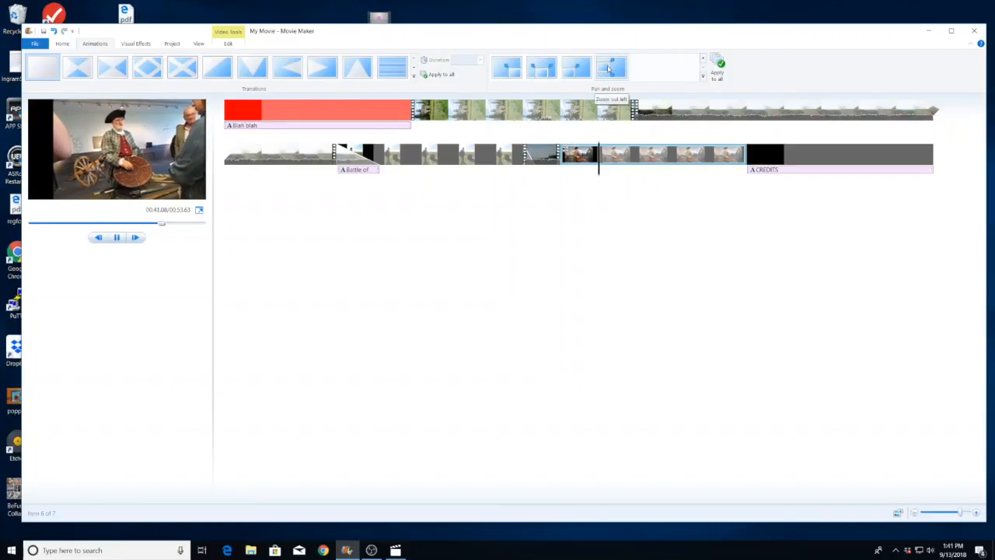
{"action": "left_click", "coordinate": [610, 69]}
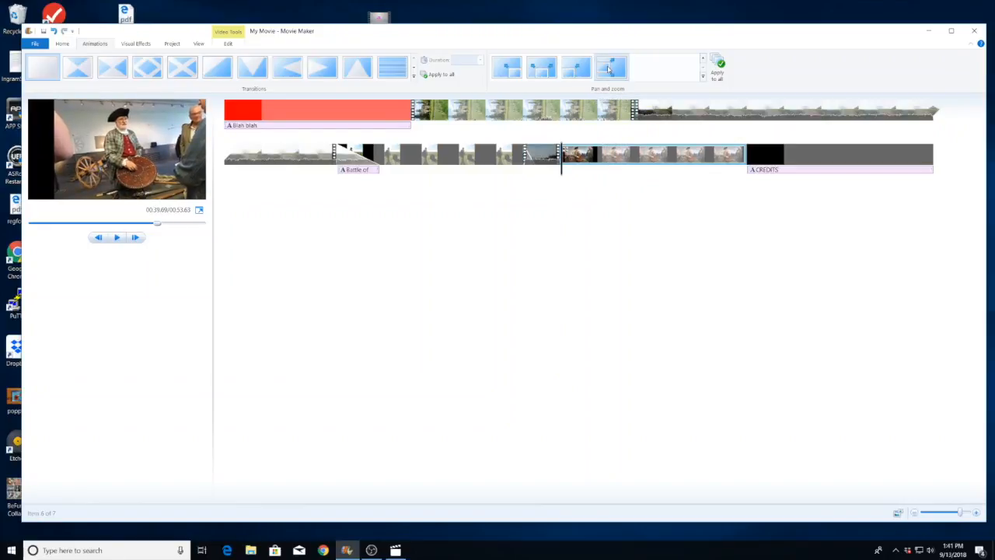
{"action": "left_click", "coordinate": [117, 236]}
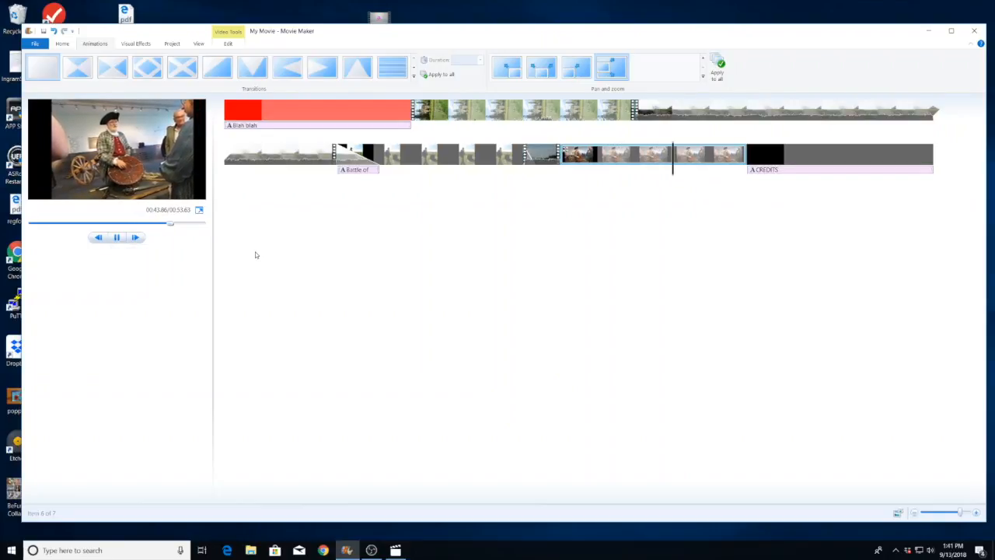
{"action": "left_click", "coordinate": [116, 238]}
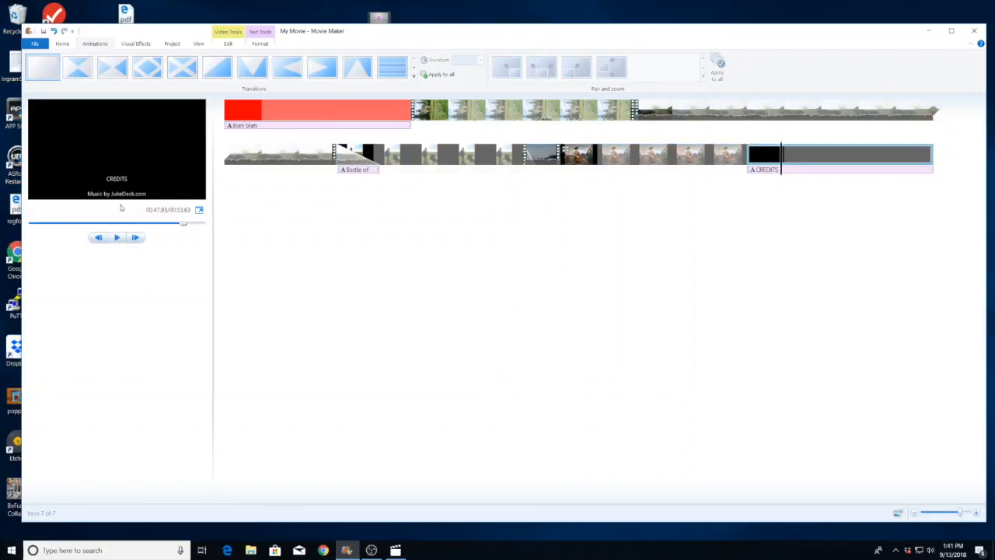
{"action": "left_click", "coordinate": [134, 43]}
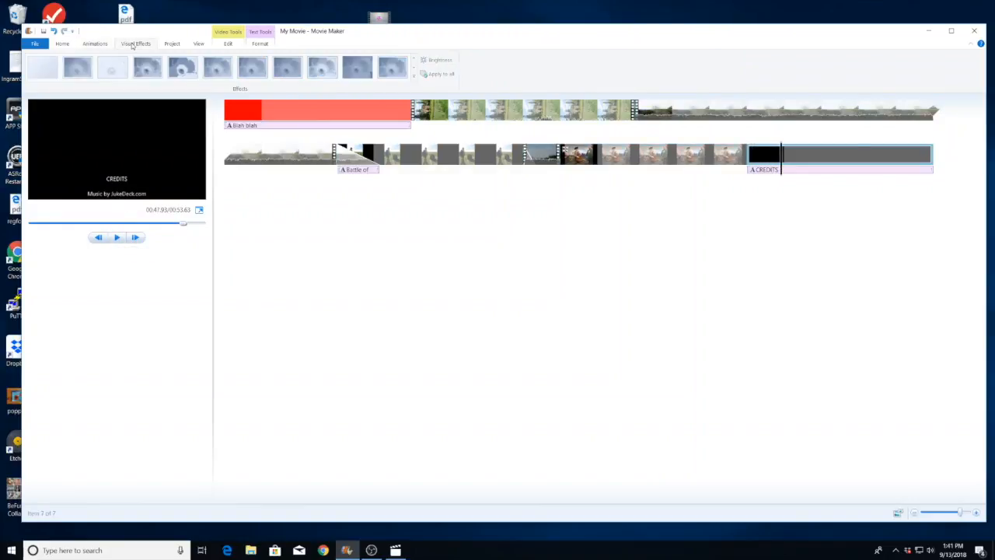
{"action": "left_click", "coordinate": [565, 153]}
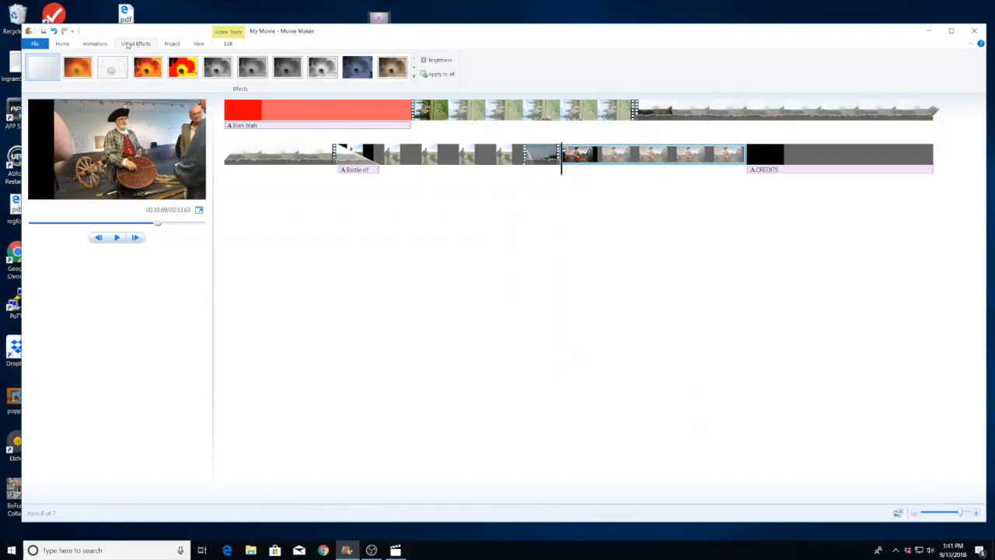
{"action": "left_click", "coordinate": [169, 44]}
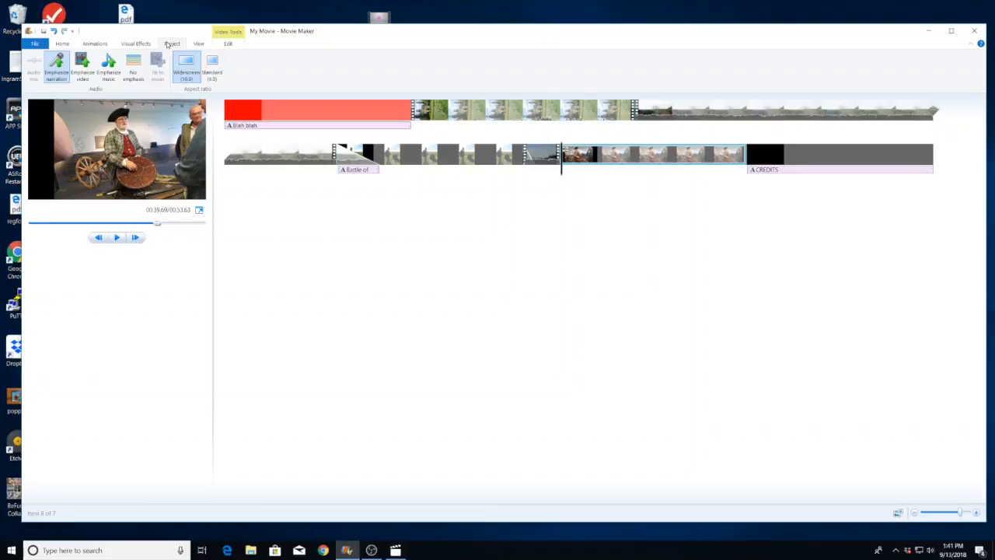
{"action": "left_click", "coordinate": [200, 45]}
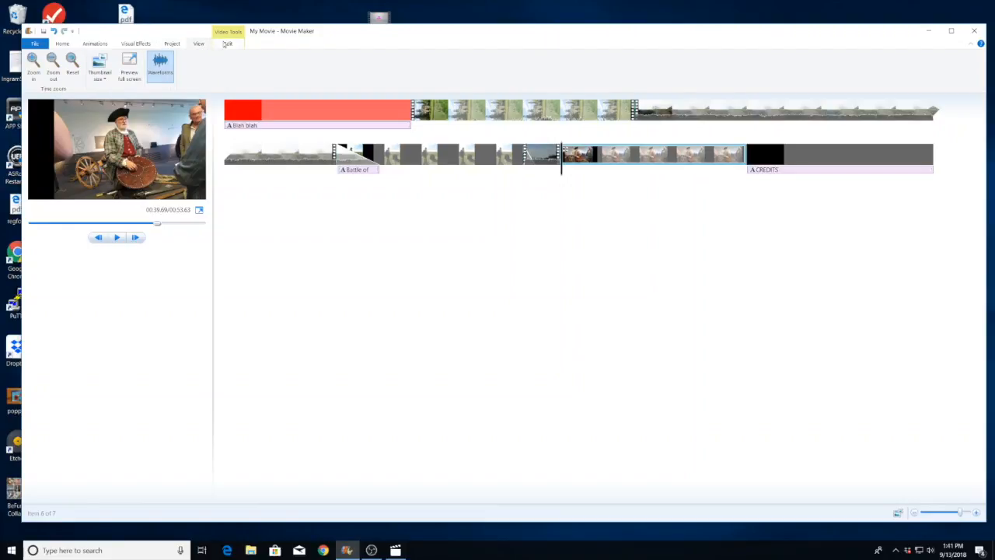
Step: Set the playback speed of the two video clips after the title to 13x and preview the movie up to the standing stone photo
{"action": "left_click", "coordinate": [226, 44]}
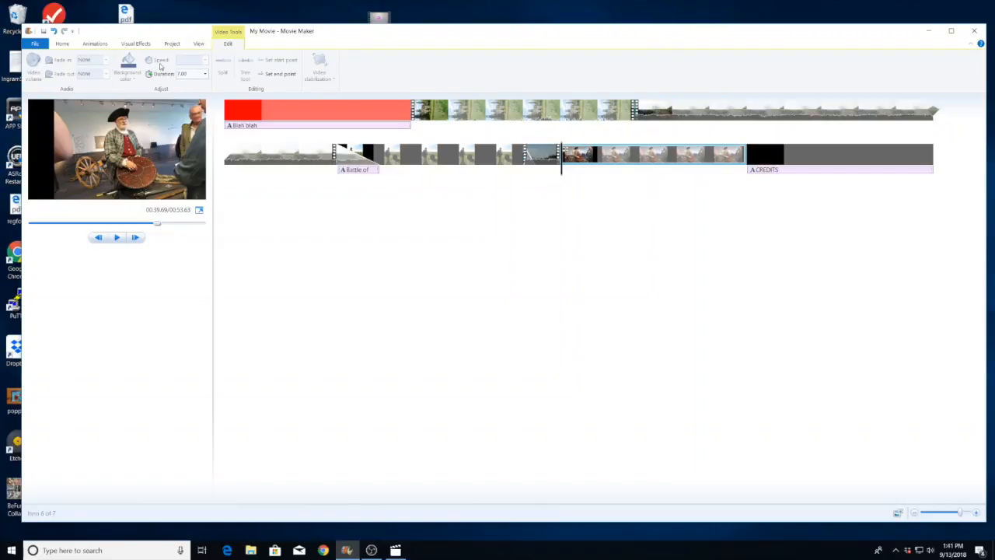
{"action": "left_click", "coordinate": [449, 109]}
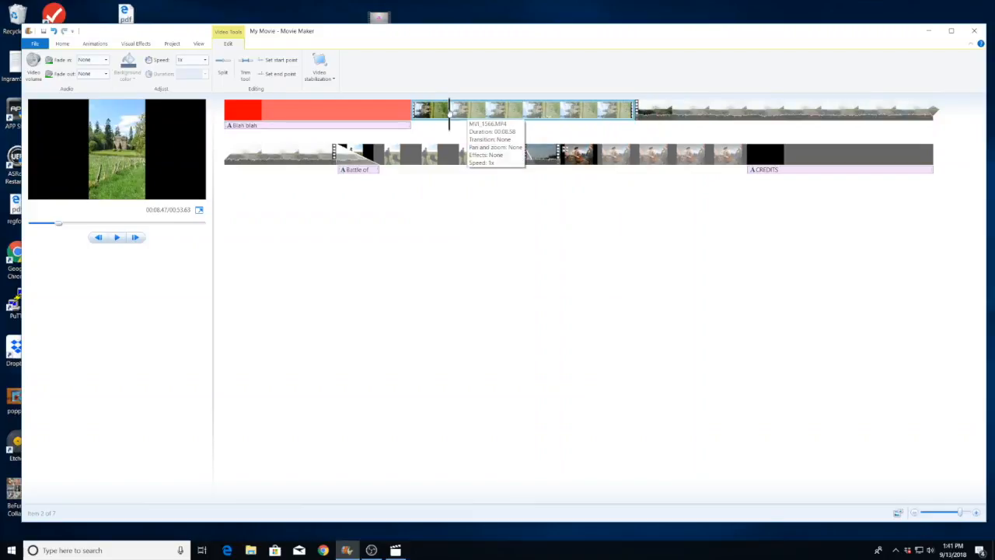
{"action": "left_click", "coordinate": [673, 113]}
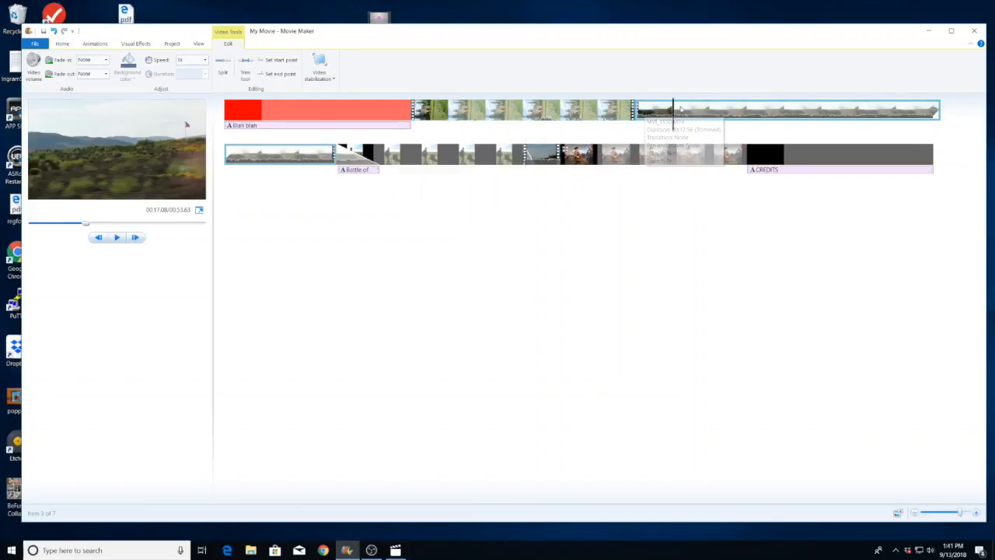
{"action": "left_click", "coordinate": [598, 108]}
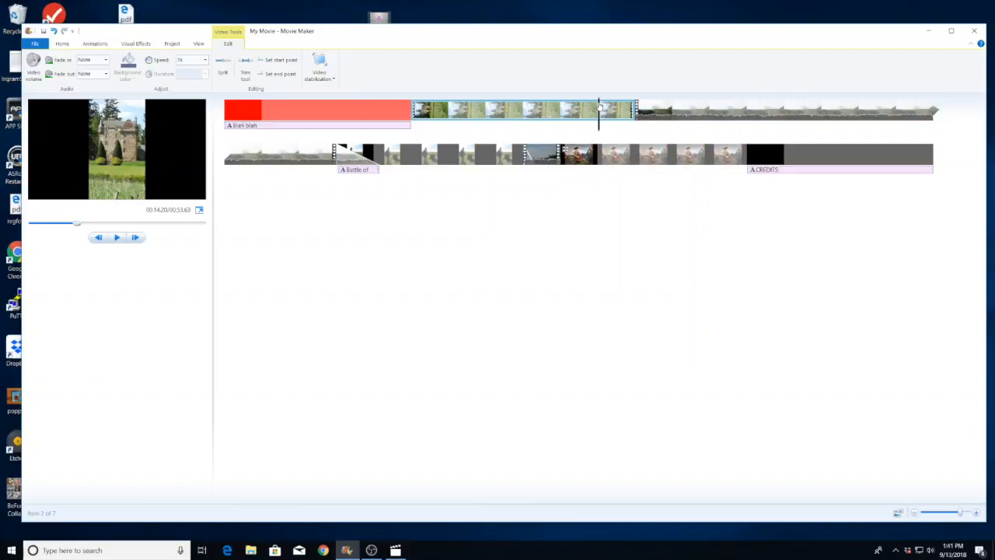
{"action": "left_click", "coordinate": [636, 109], "text": "ctrl"}
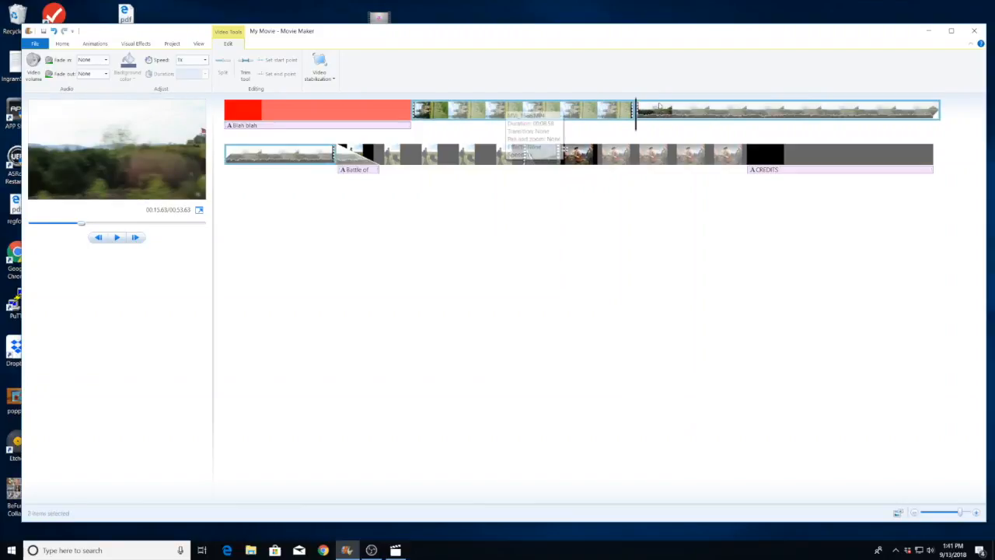
{"action": "left_click", "coordinate": [205, 60]}
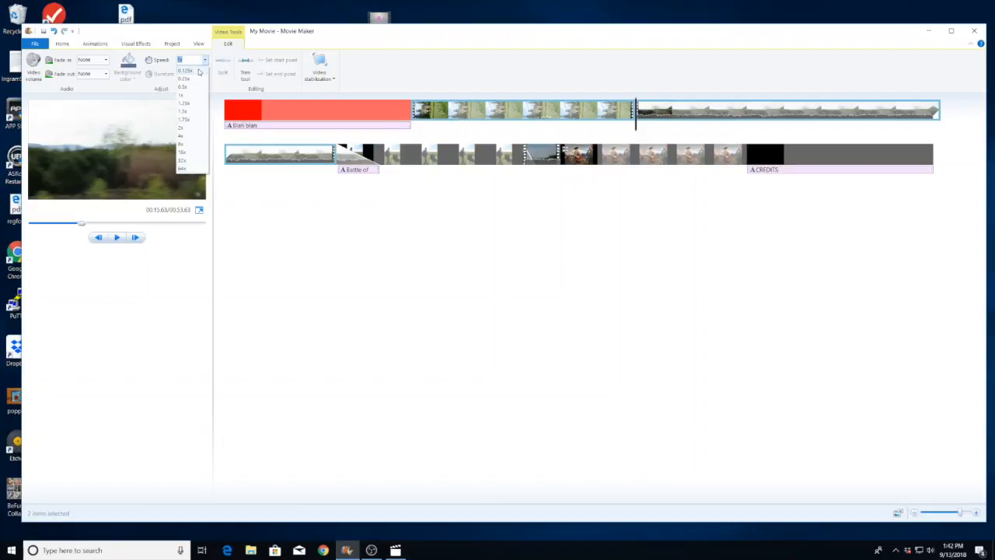
{"action": "type", "text": "13"}
{"action": "key", "text": "Return"}
{"action": "left_click", "coordinate": [117, 237]}
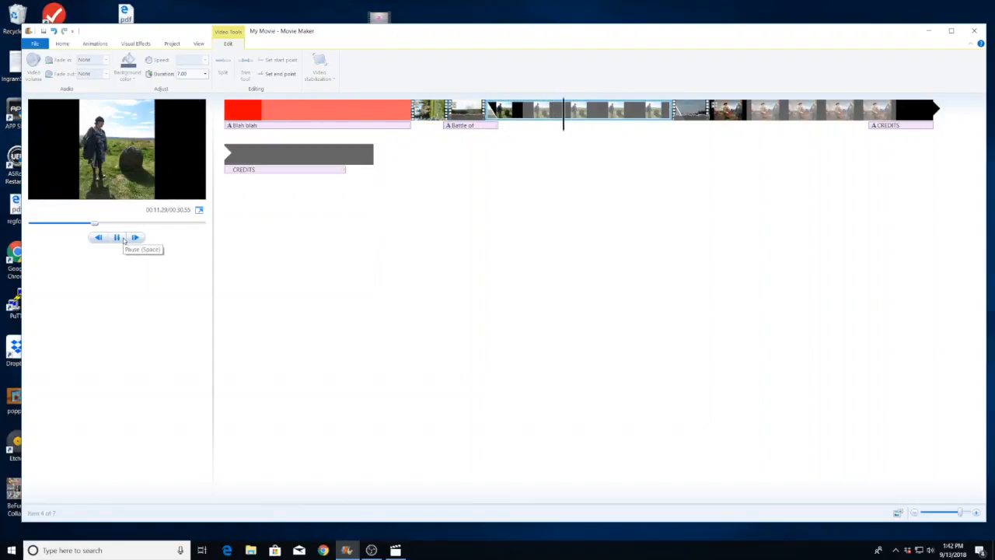
{"action": "left_click", "coordinate": [118, 237]}
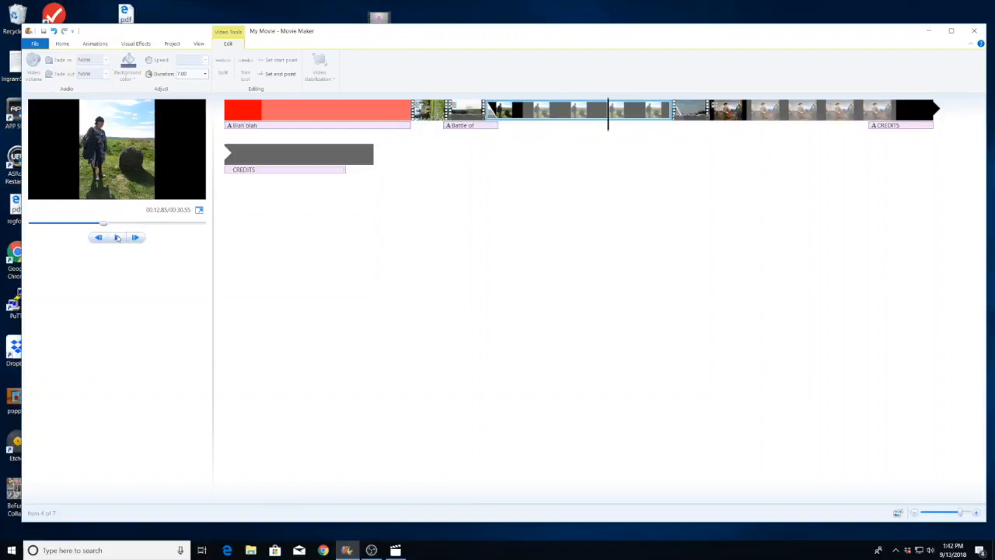
Step: Add the music file "Viennese Worlds (1)" from the Downloads folder at the current point, within the standing stone photo
{"action": "left_click", "coordinate": [39, 45]}
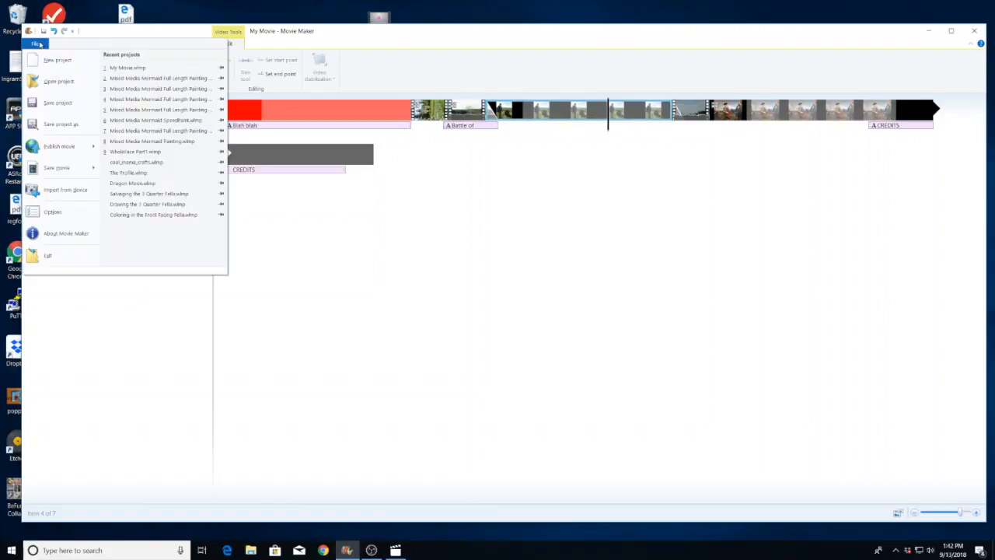
{"action": "left_click", "coordinate": [39, 45]}
{"action": "left_click", "coordinate": [62, 44]}
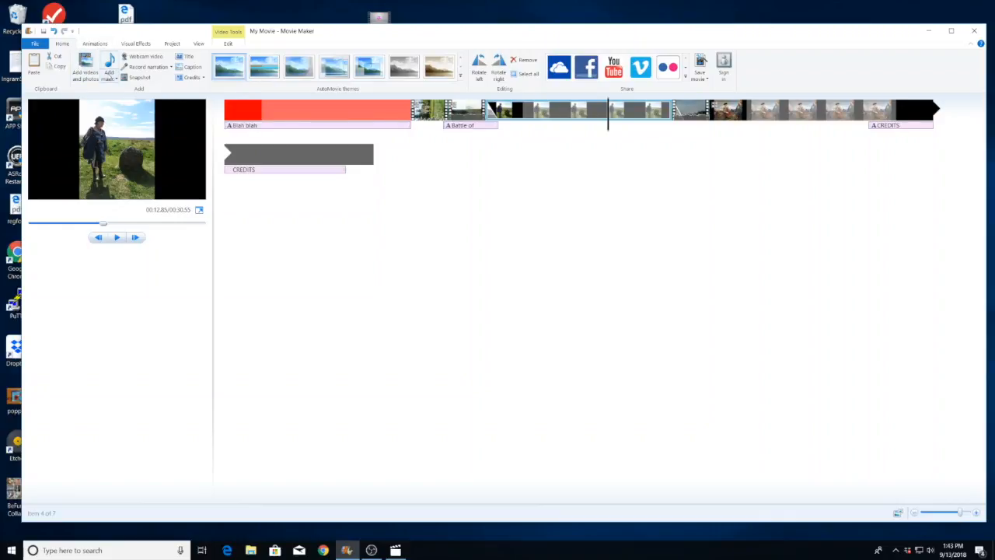
{"action": "left_click", "coordinate": [108, 78]}
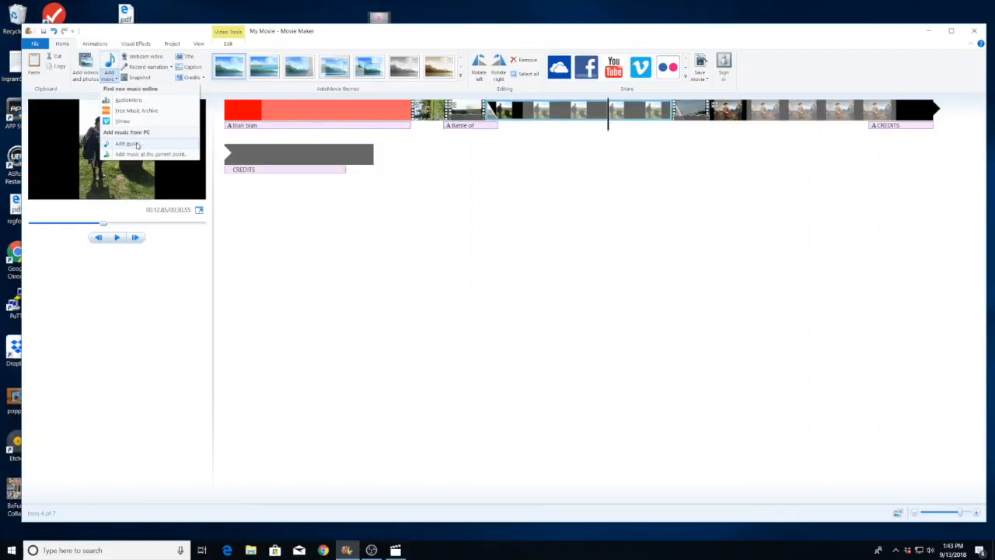
{"action": "left_click", "coordinate": [120, 154]}
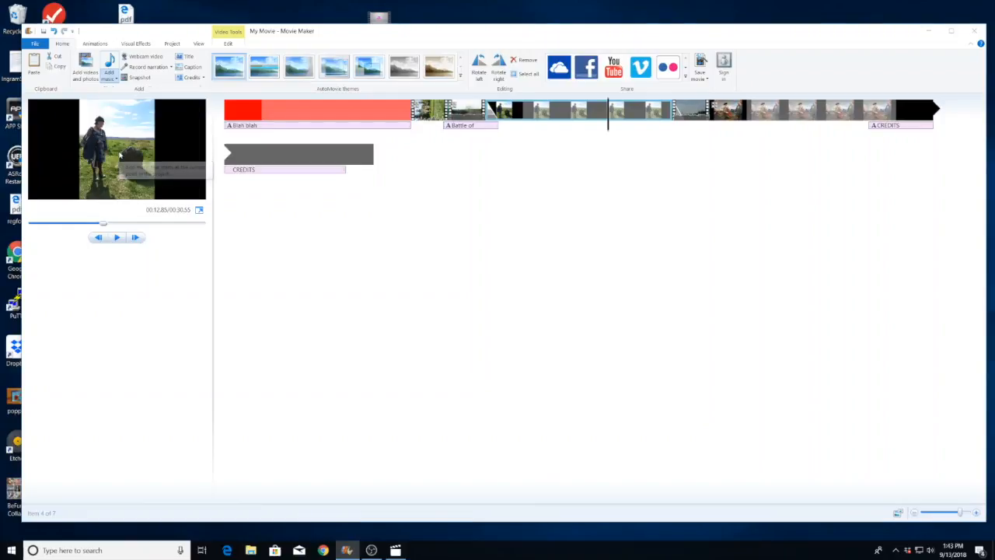
{"action": "left_click", "coordinate": [163, 94]}
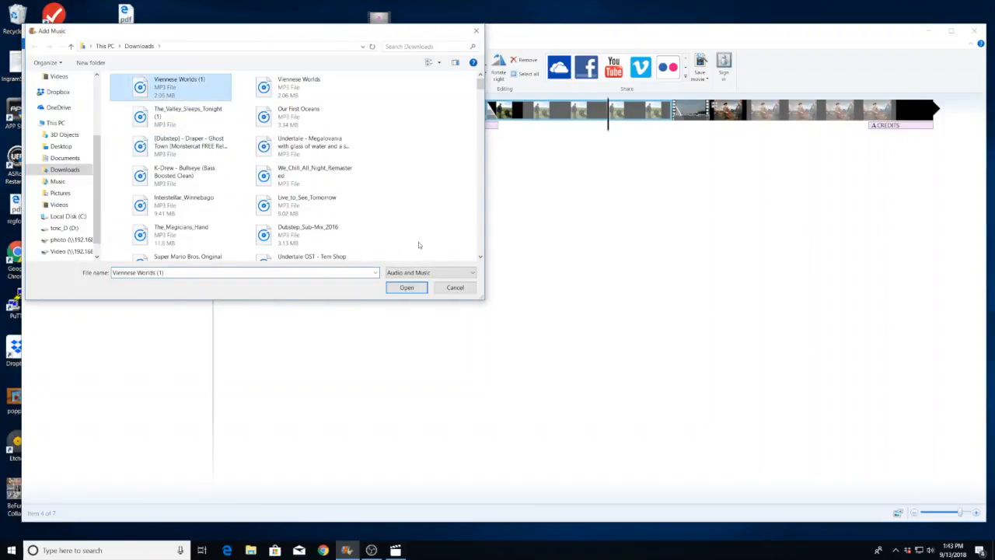
{"action": "left_click", "coordinate": [417, 287]}
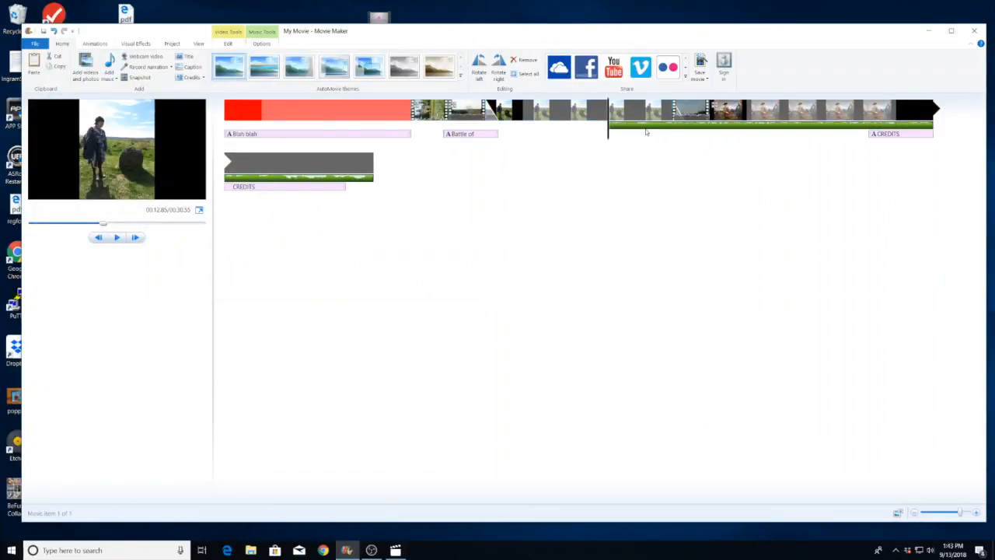
Step: Move the music track to the very start of the movie, preview it and show the music track's options
{"action": "left_click_drag", "start_coordinate": [653, 130], "coordinate": [227, 134]}
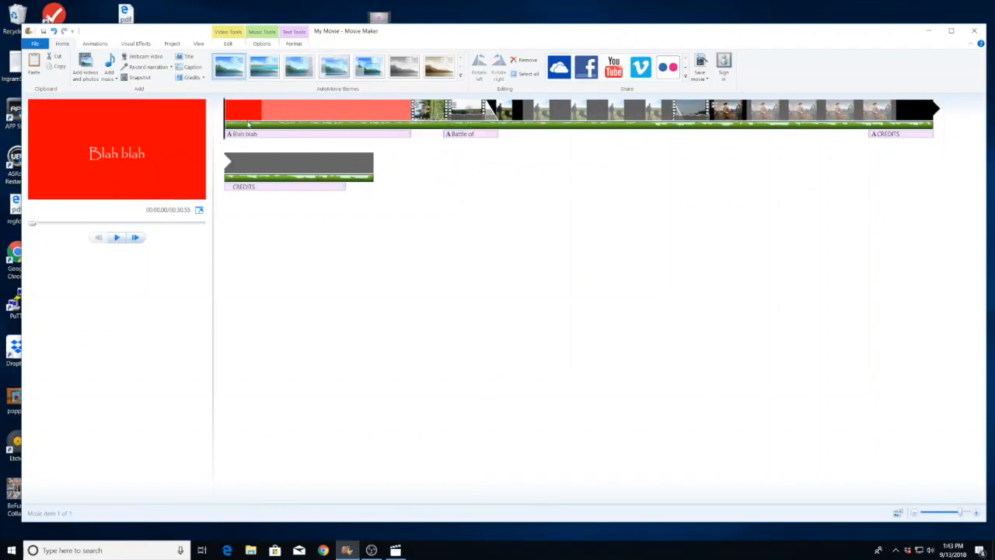
{"action": "left_click", "coordinate": [117, 238]}
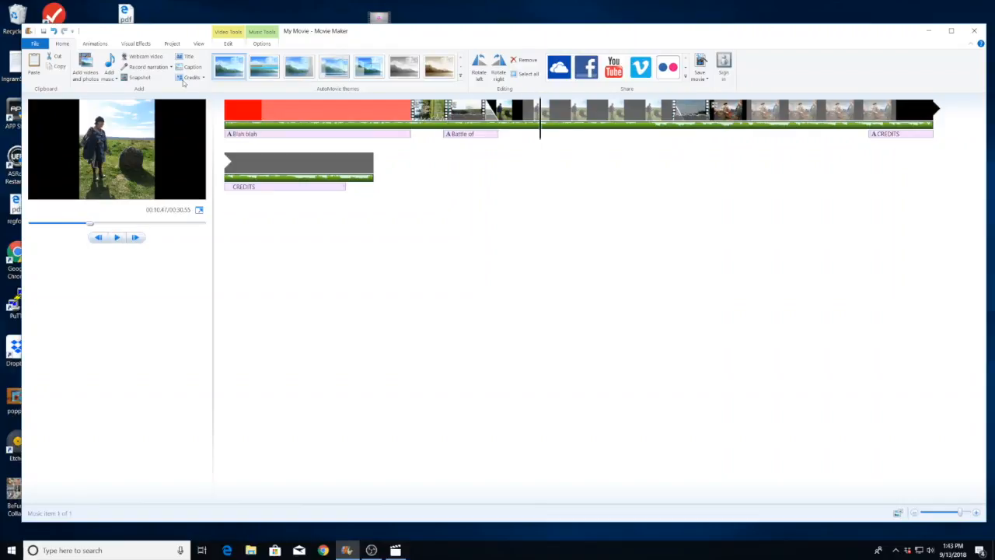
{"action": "left_click", "coordinate": [262, 43]}
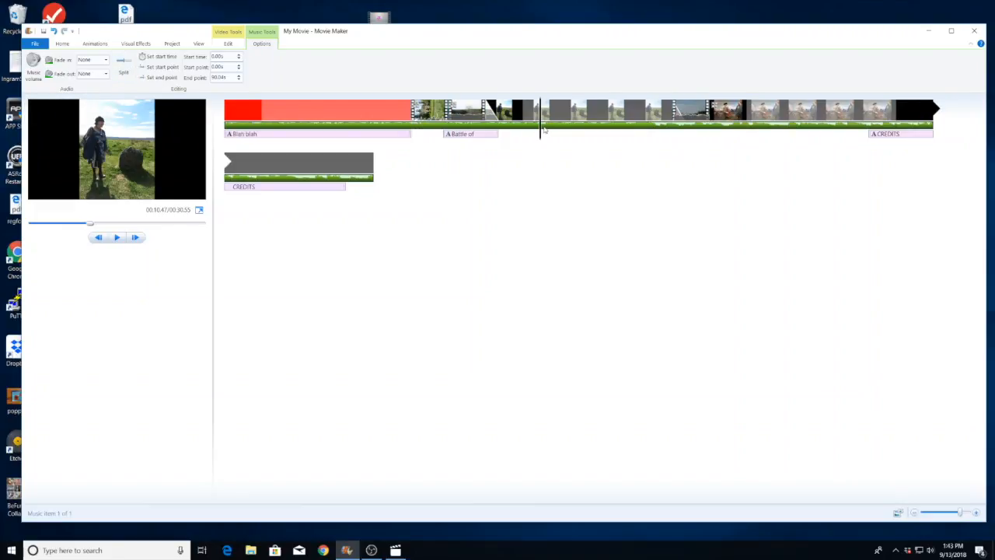
{"action": "left_click", "coordinate": [351, 159]}
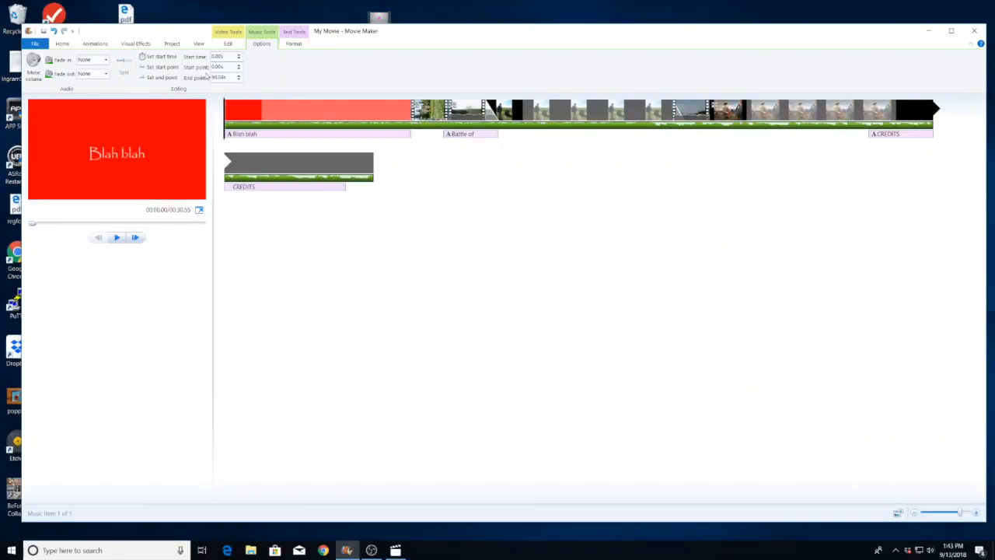
Step: Look over the project file commands and the available settings for saving the movie
{"action": "left_click", "coordinate": [60, 45]}
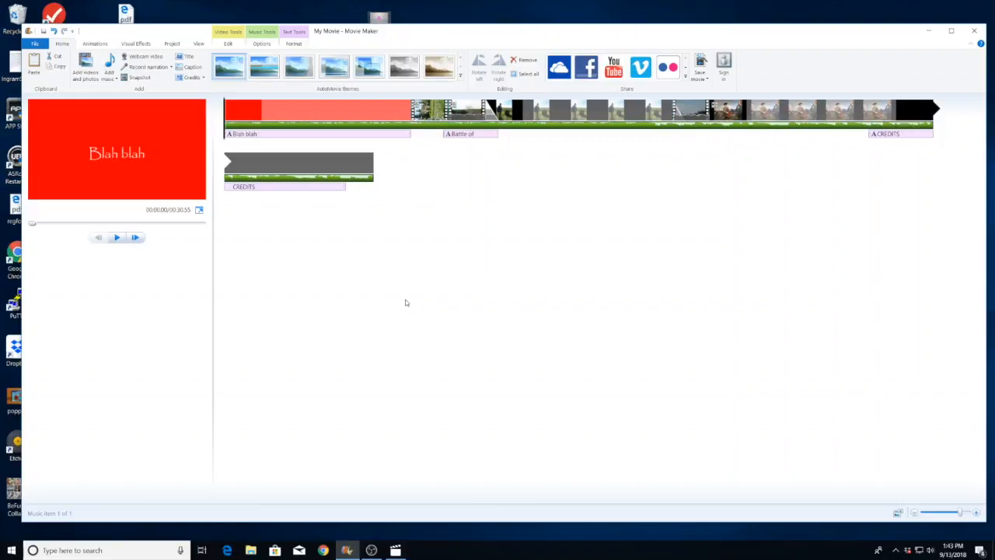
{"action": "left_click", "coordinate": [35, 44]}
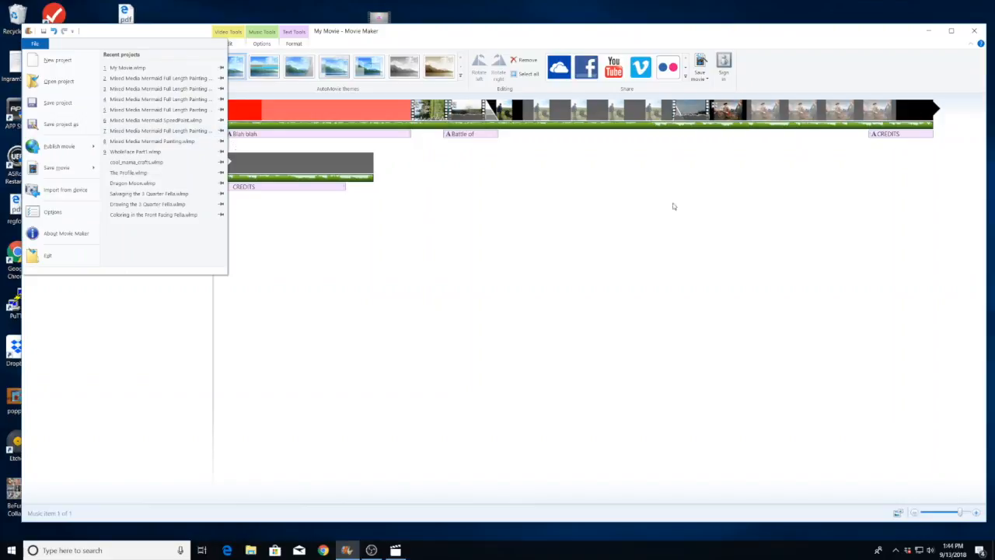
{"action": "left_click", "coordinate": [700, 77]}
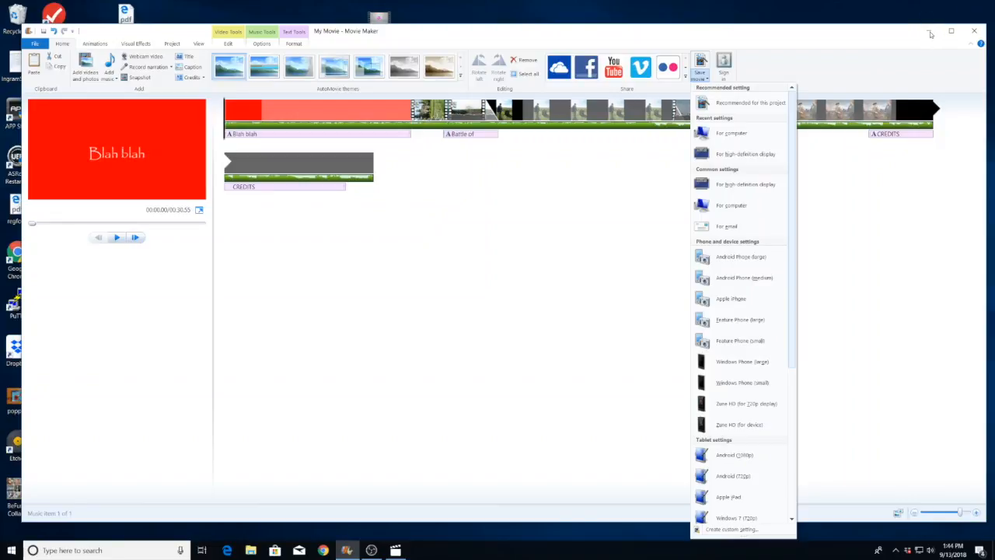
{"action": "left_click", "coordinate": [608, 247]}
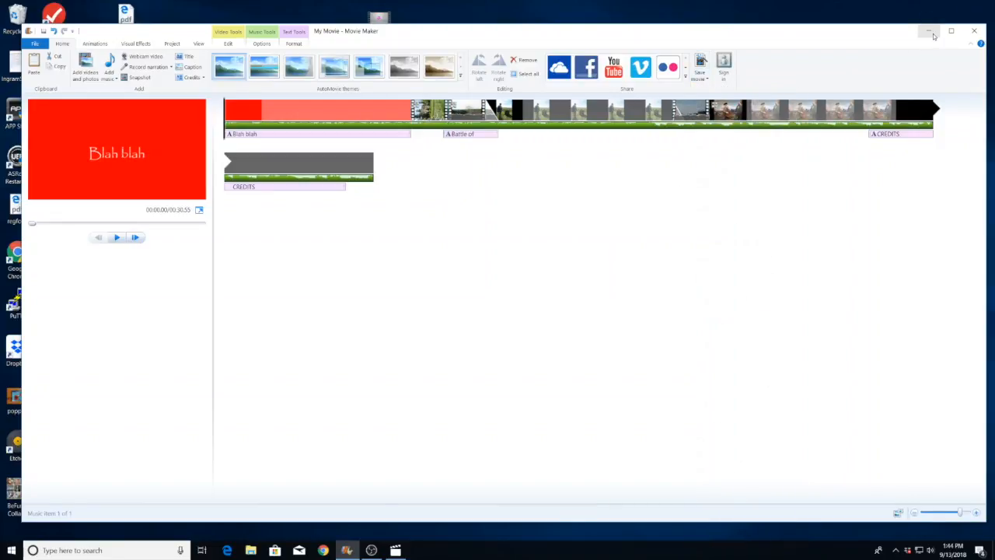